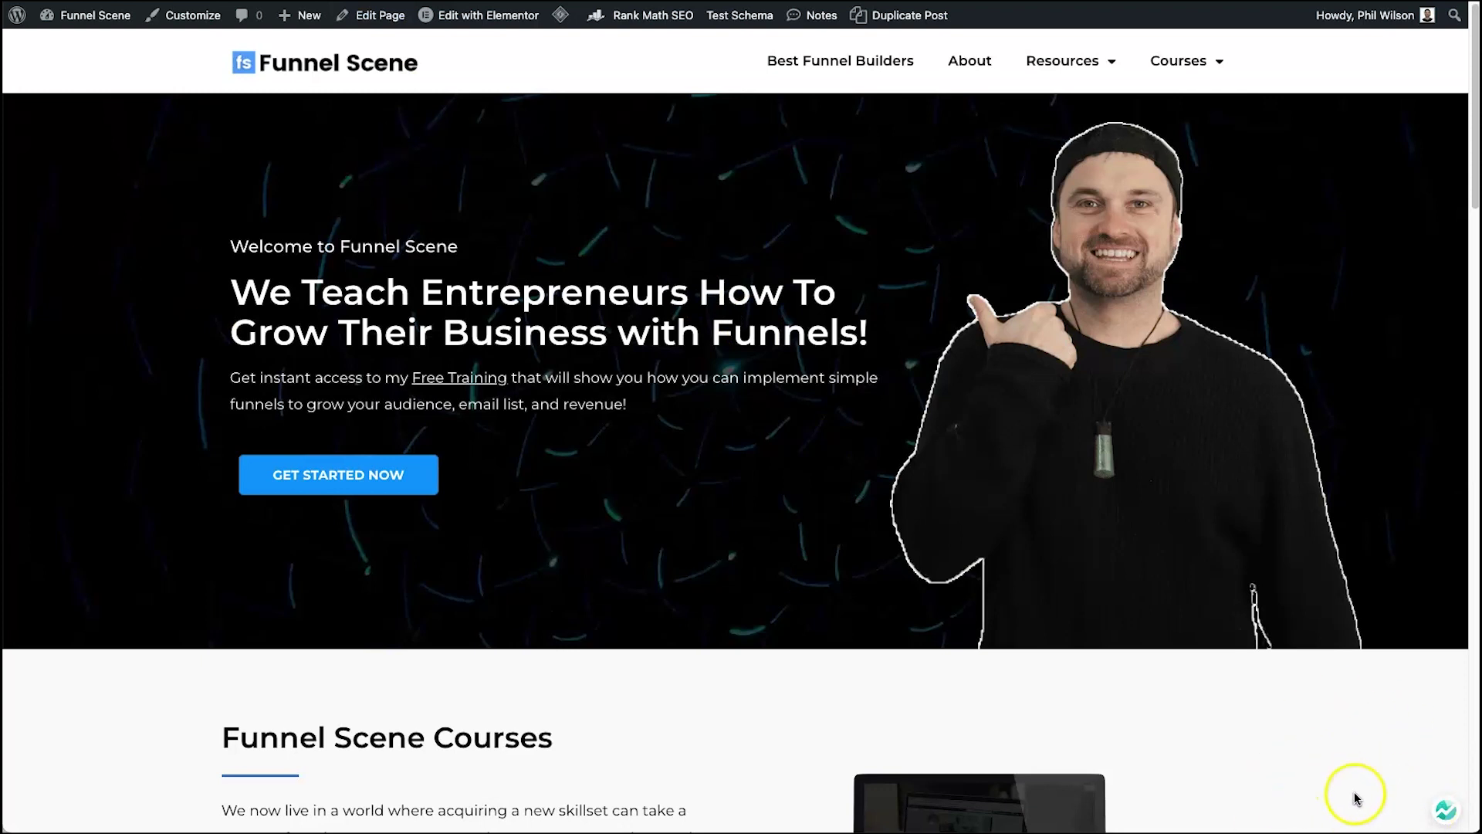
Step: Open the Funnel Scene chat widget's Get Code settings to see the chat bubble options
mouse_move(88, 26)
left_click(87, 23)
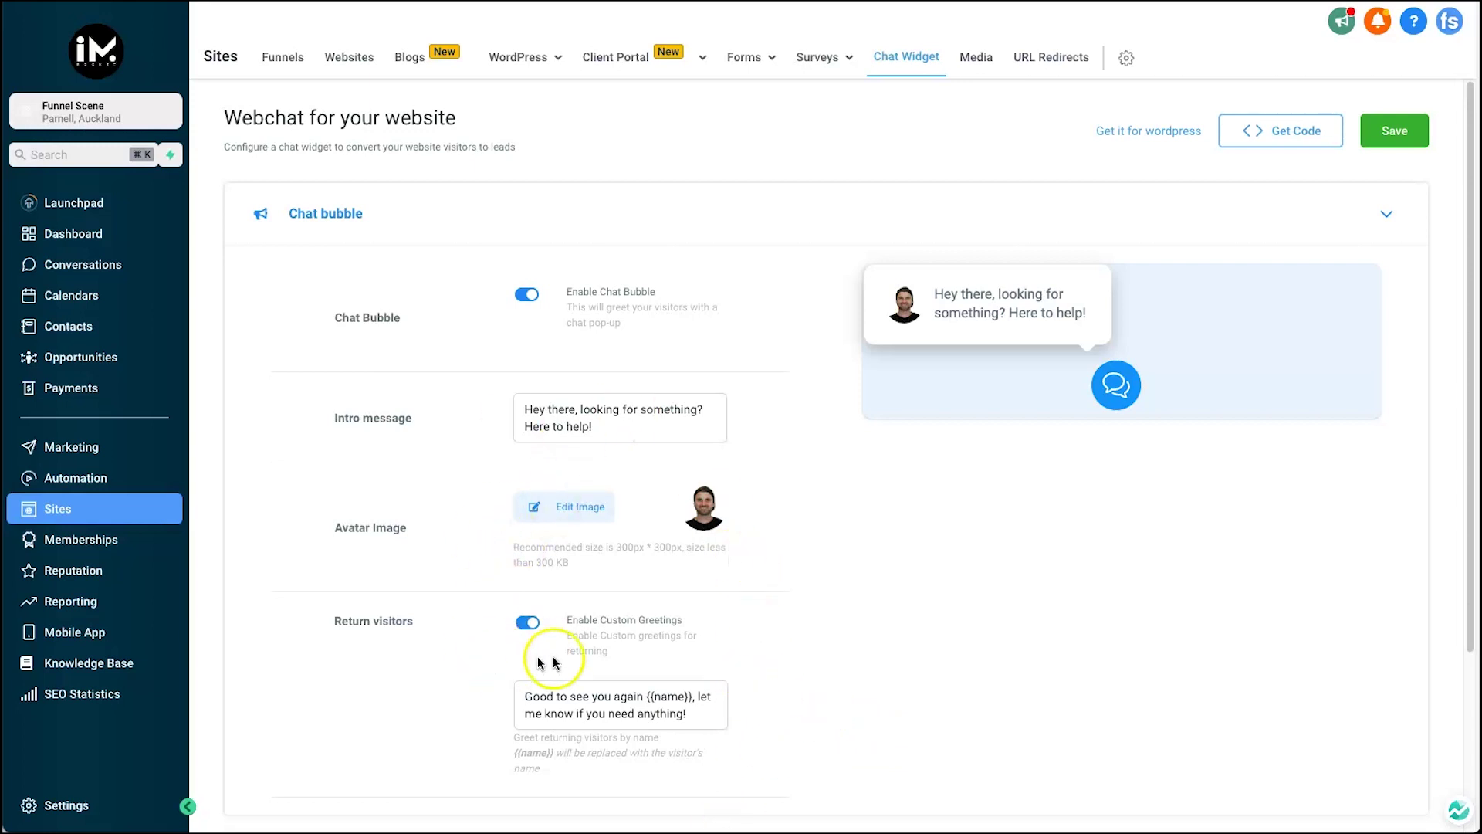
left_click(1237, 128)
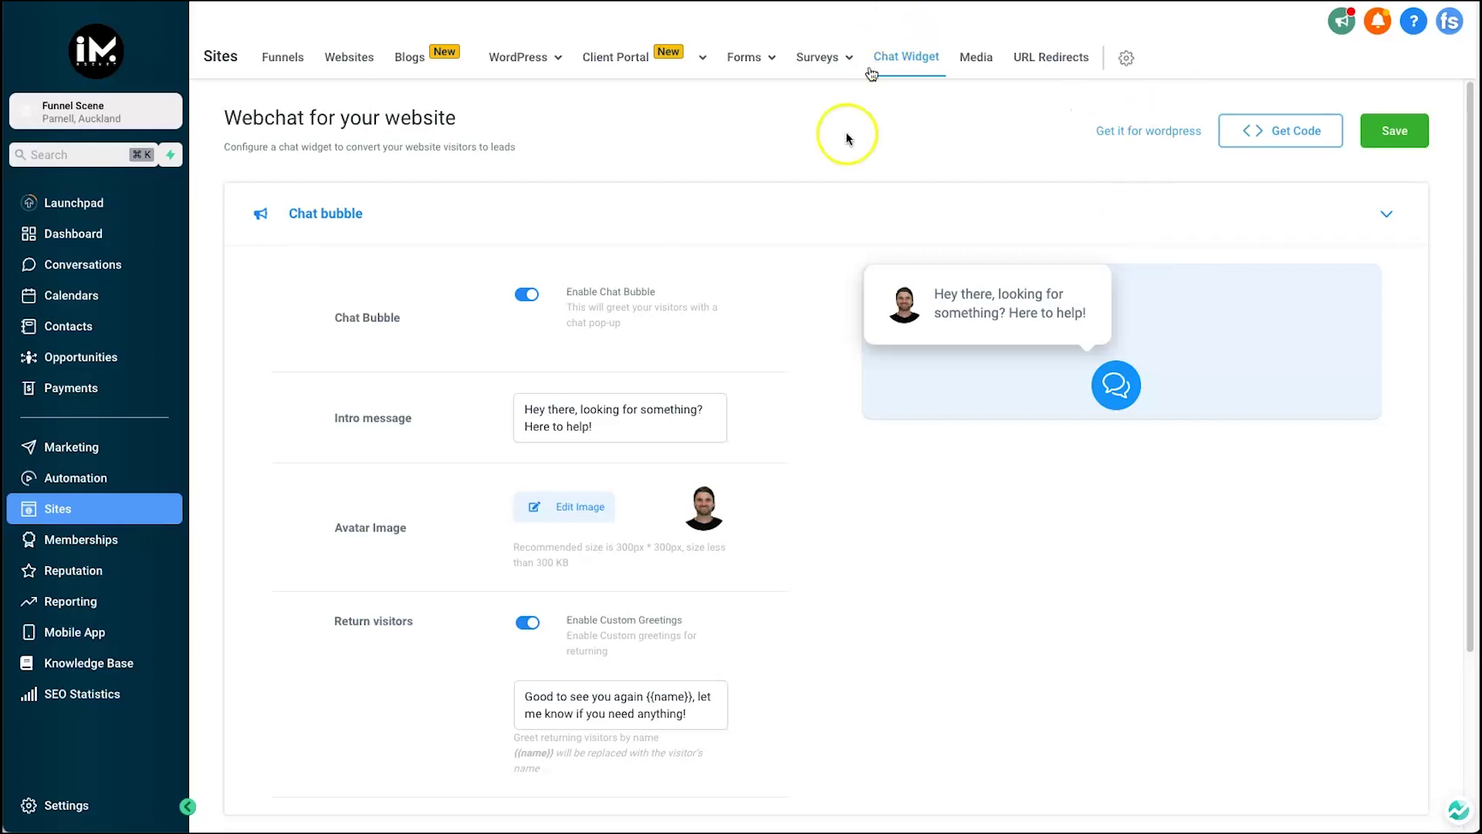
Step: Highlight the chat bubble intro message and the returning-visitor greeting text
triple_click(607, 422)
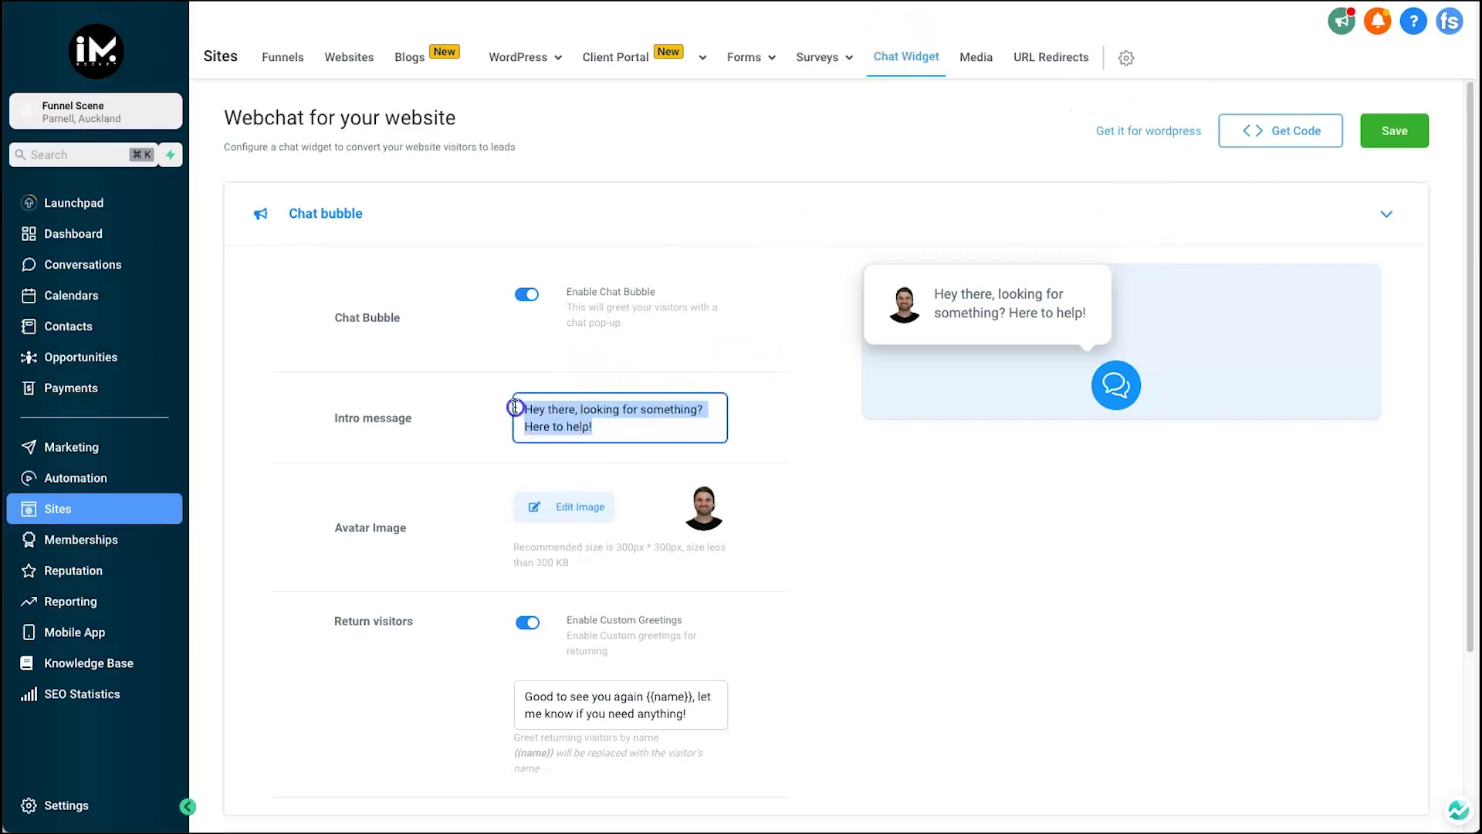
triple_click(360, 419)
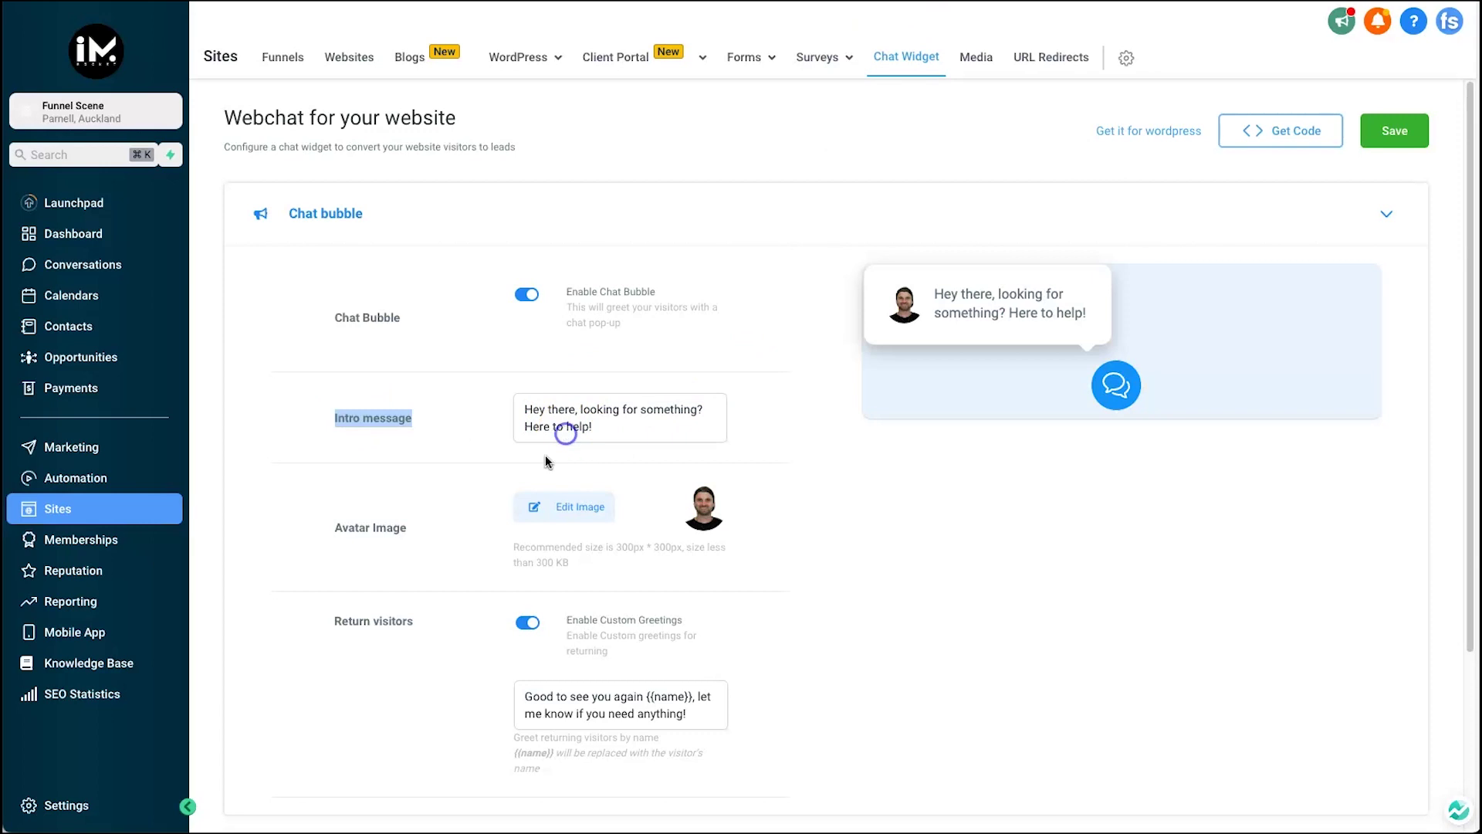
triple_click(386, 621)
left_click_drag(682, 713, 599, 699)
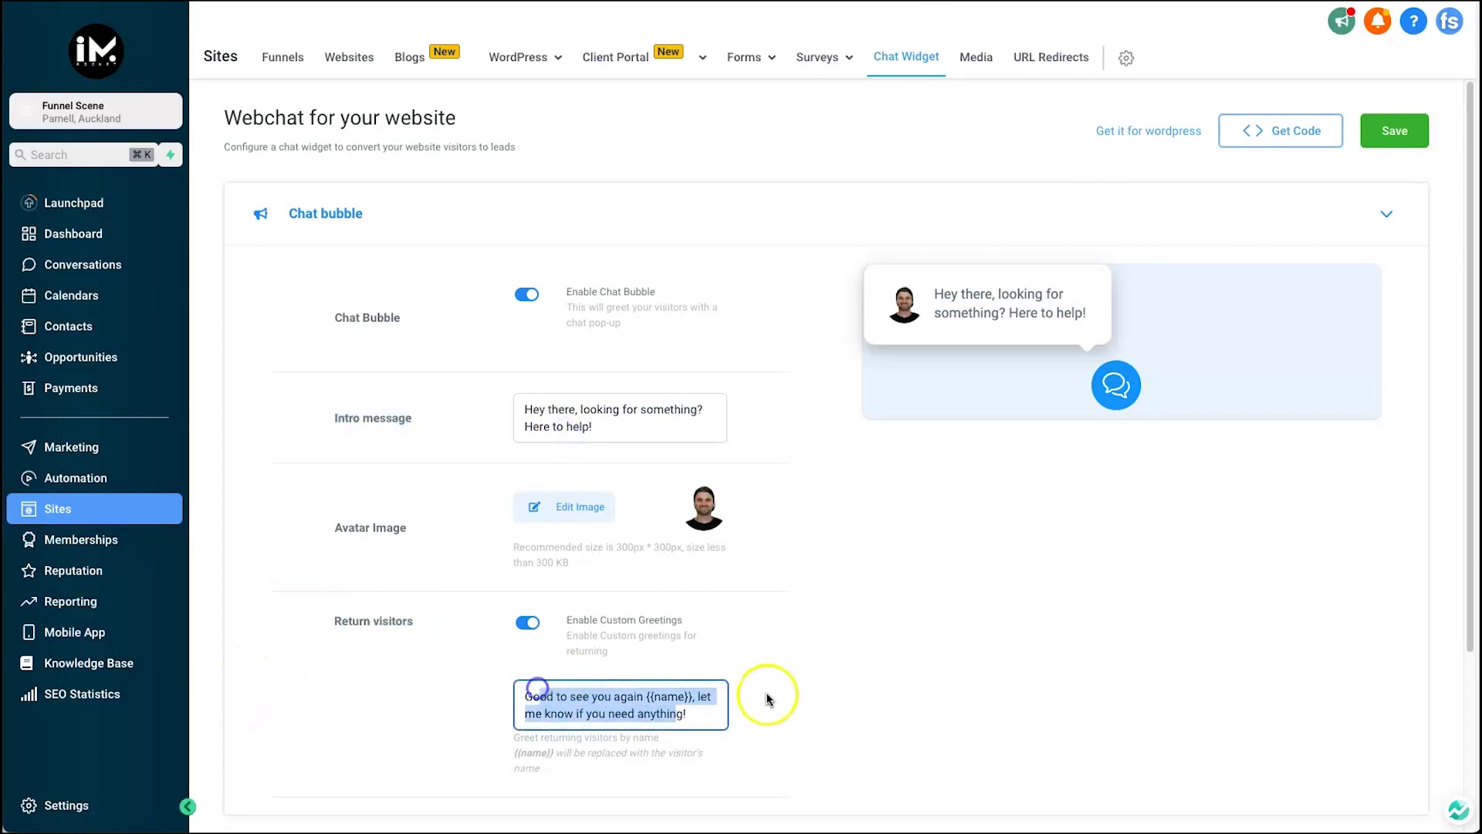
Step: Review the Widget window settings, collapse that section, then expand Chat bubble
scroll(767, 691, "down", 3)
left_click(473, 637)
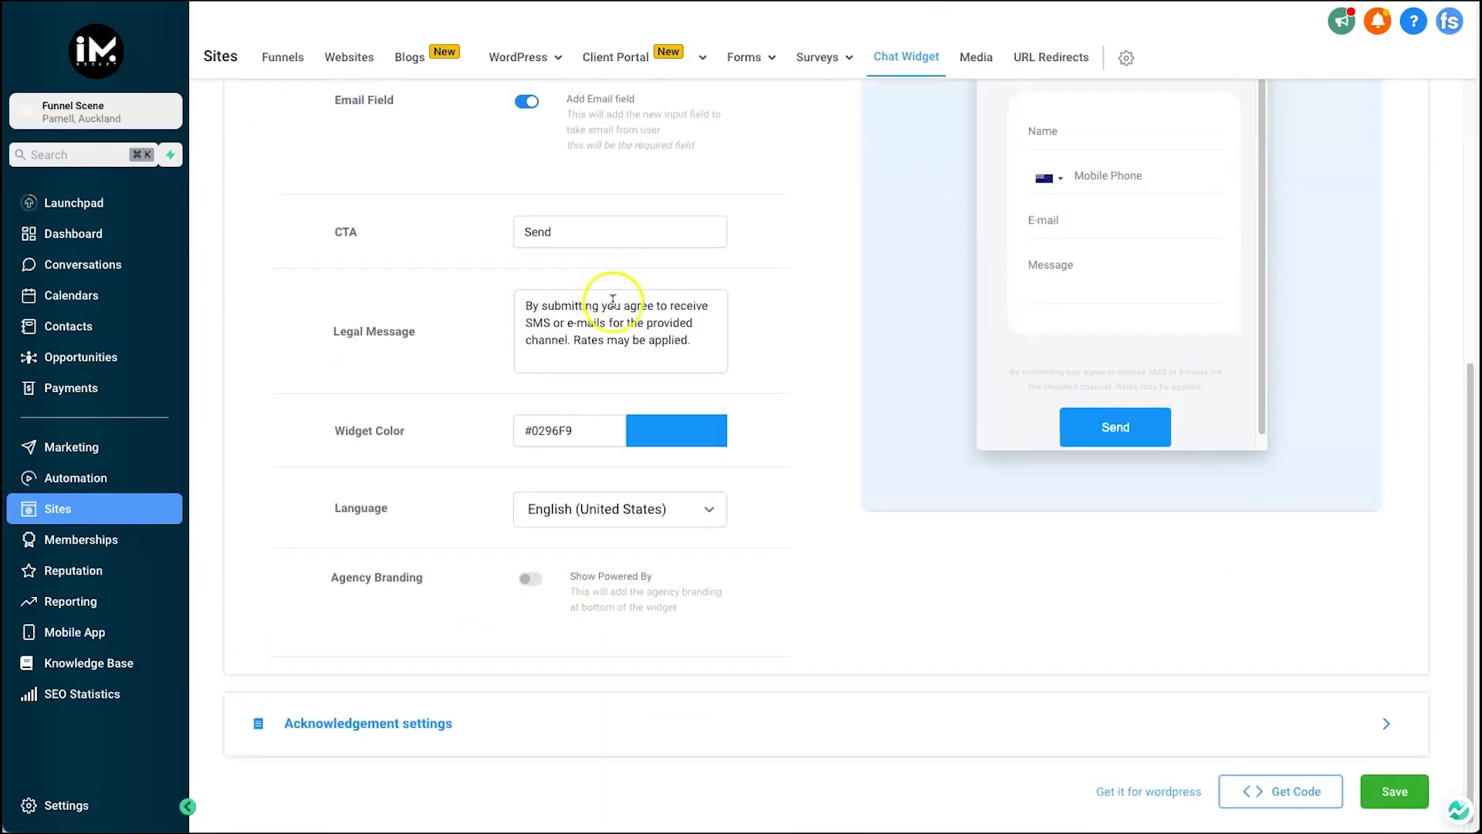
scroll(611, 297, "up", 2)
scroll(753, 395, "up", 4)
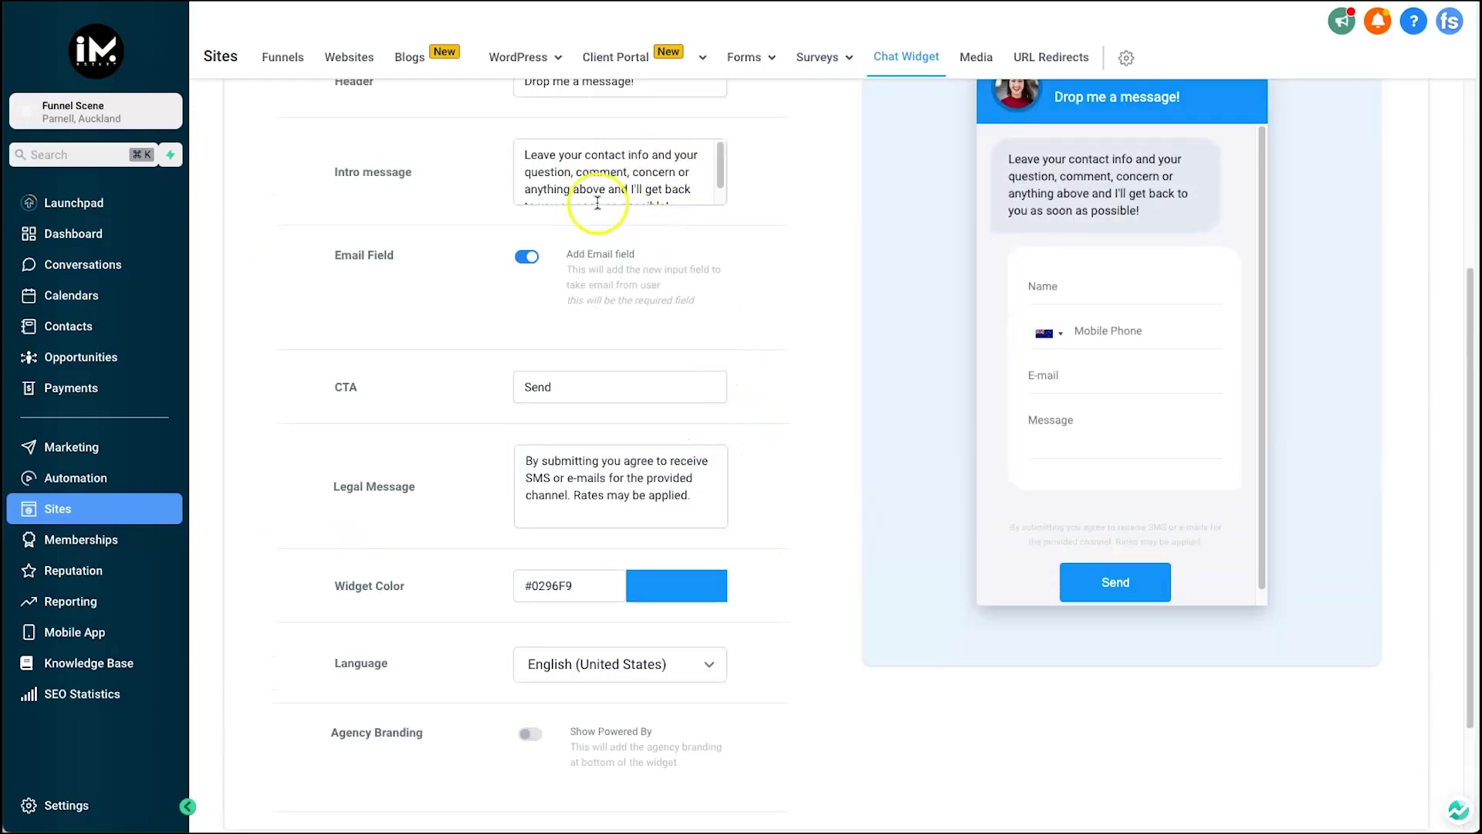
scroll(613, 473, "up", 6)
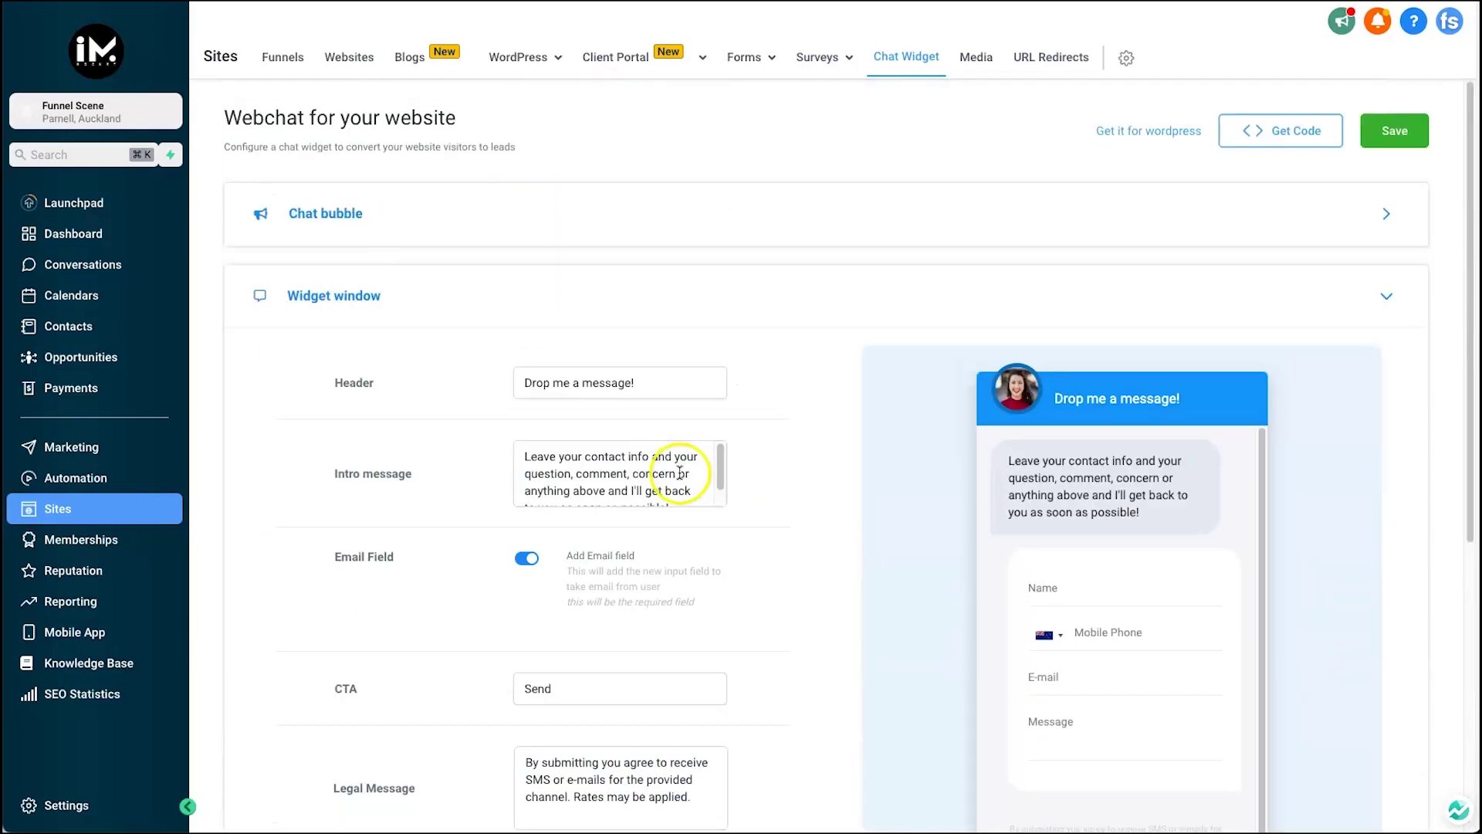
left_click(384, 301)
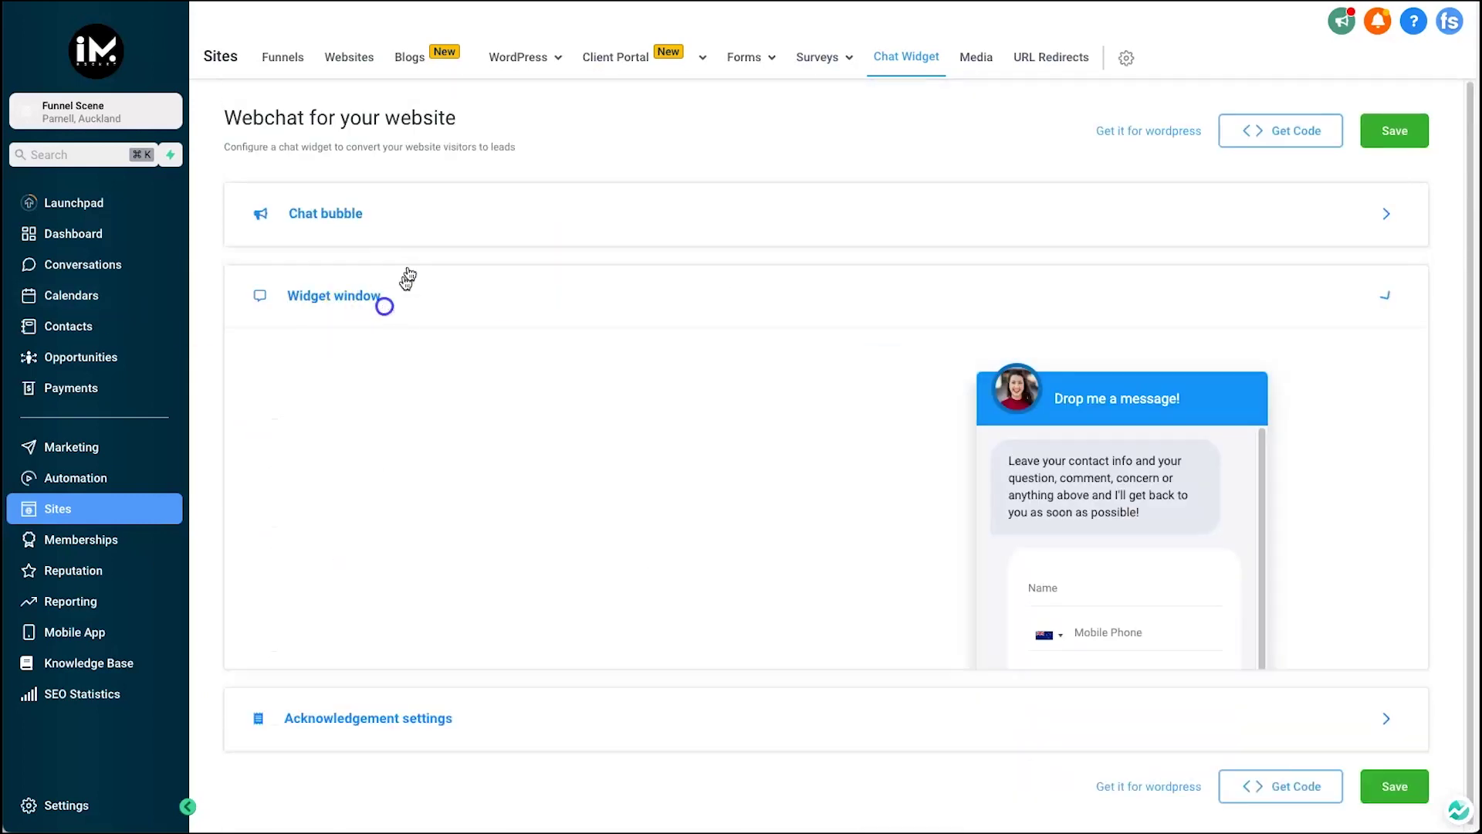
left_click(426, 230)
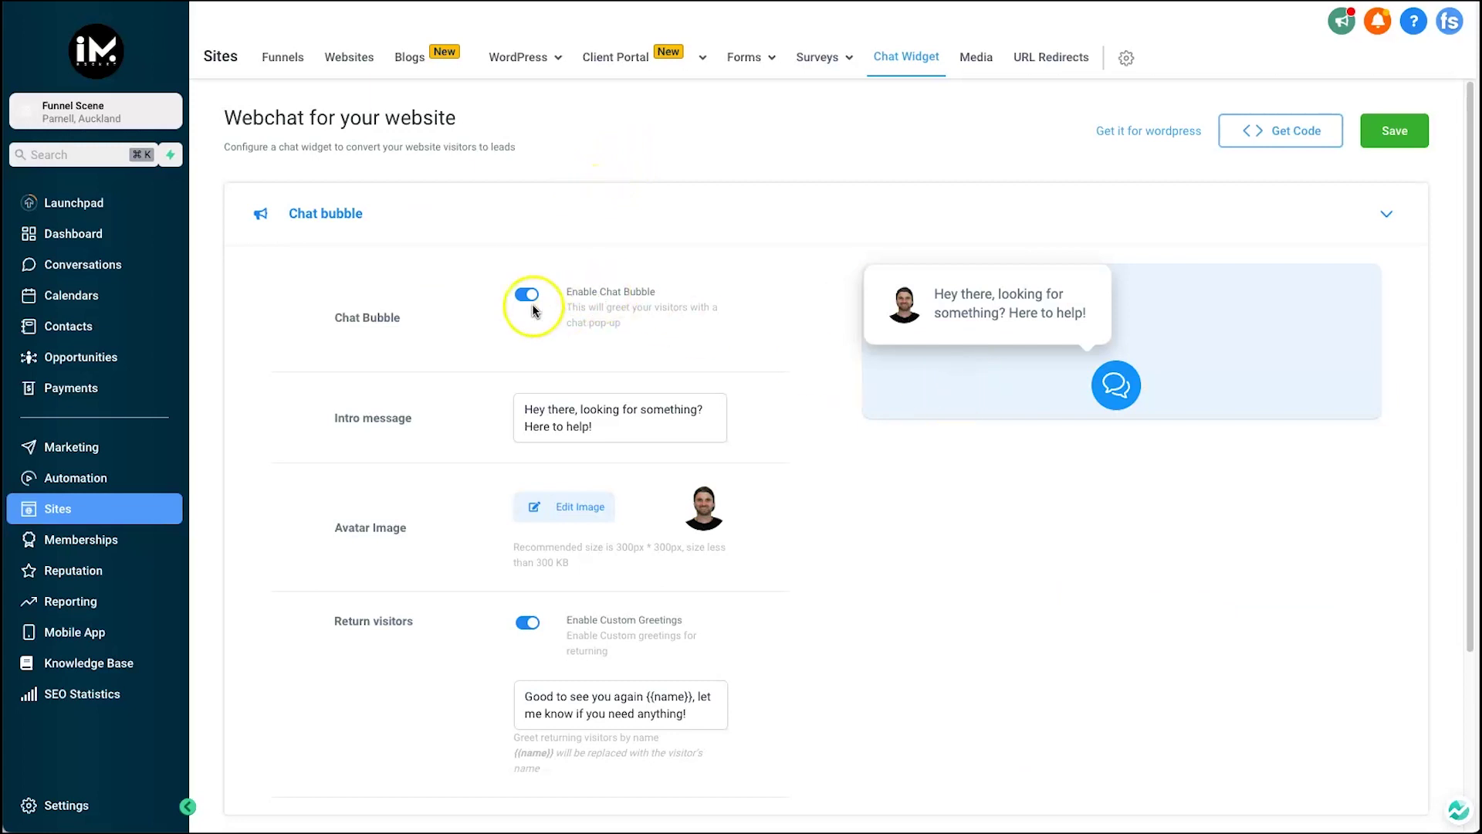
Step: Confirm Enable Chat Bubble is on and save the chat widget settings
left_click_drag(557, 286, 679, 301)
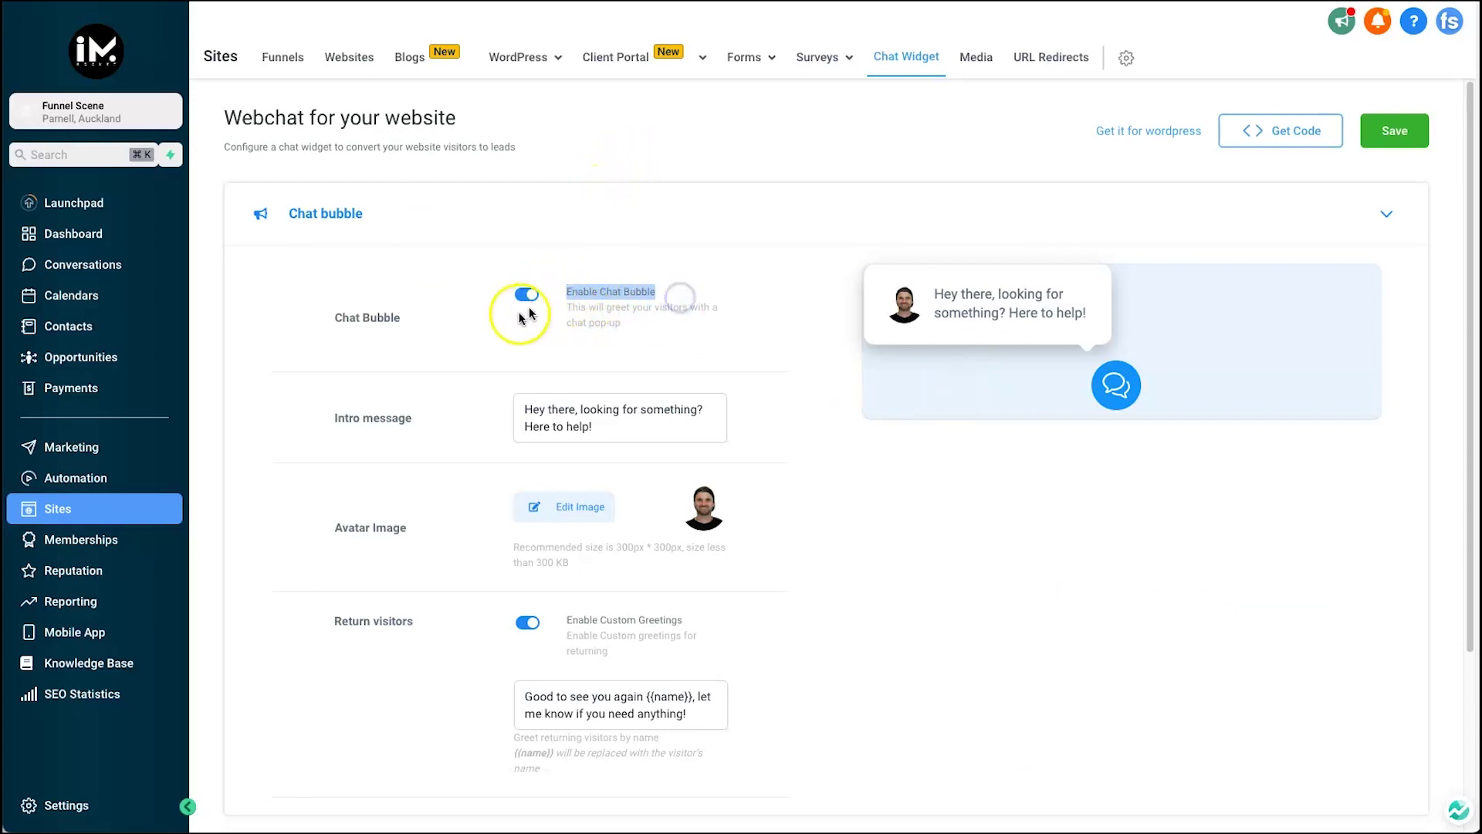
left_click(782, 128)
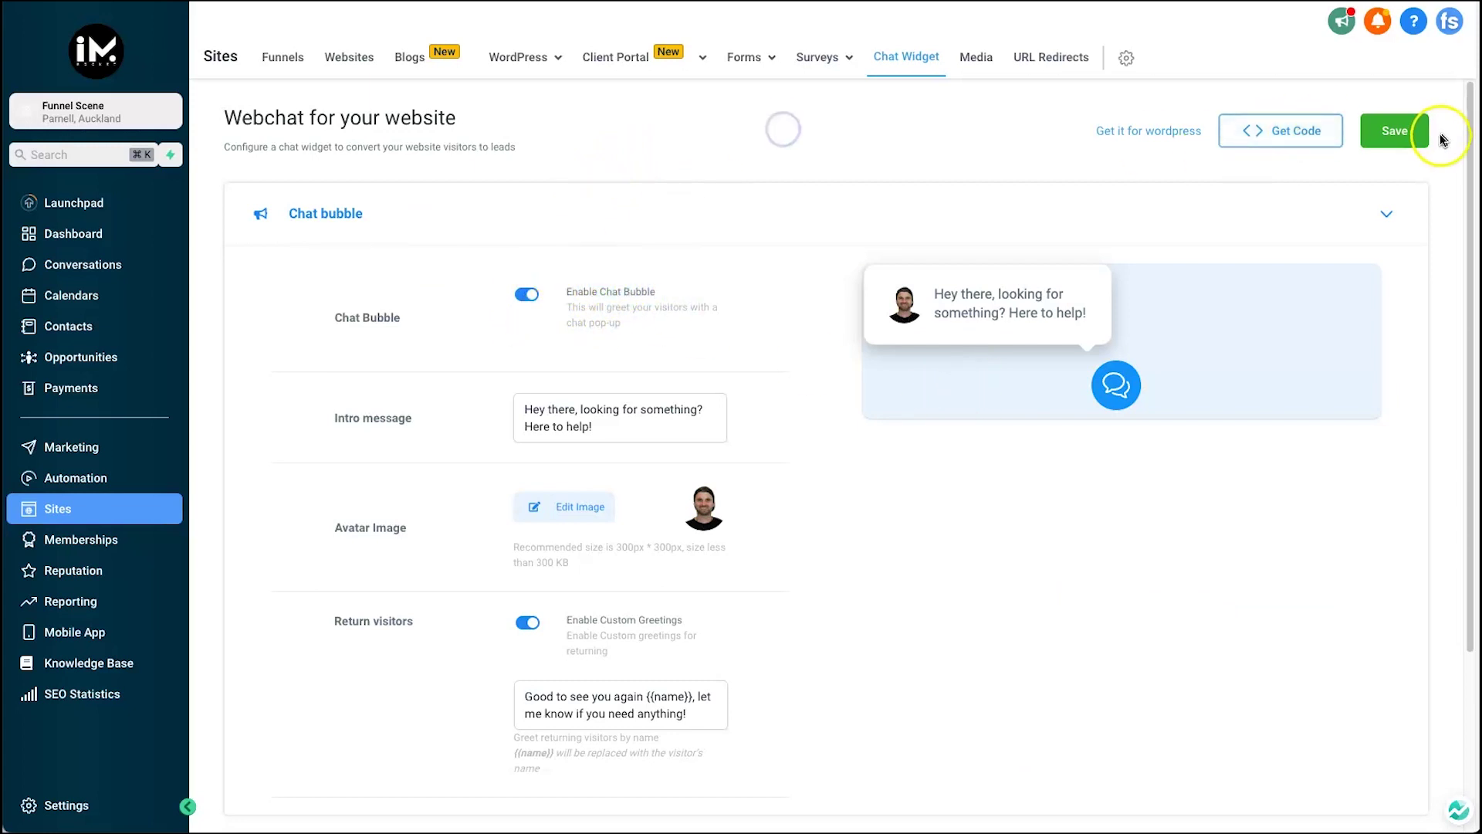
left_click(1399, 132)
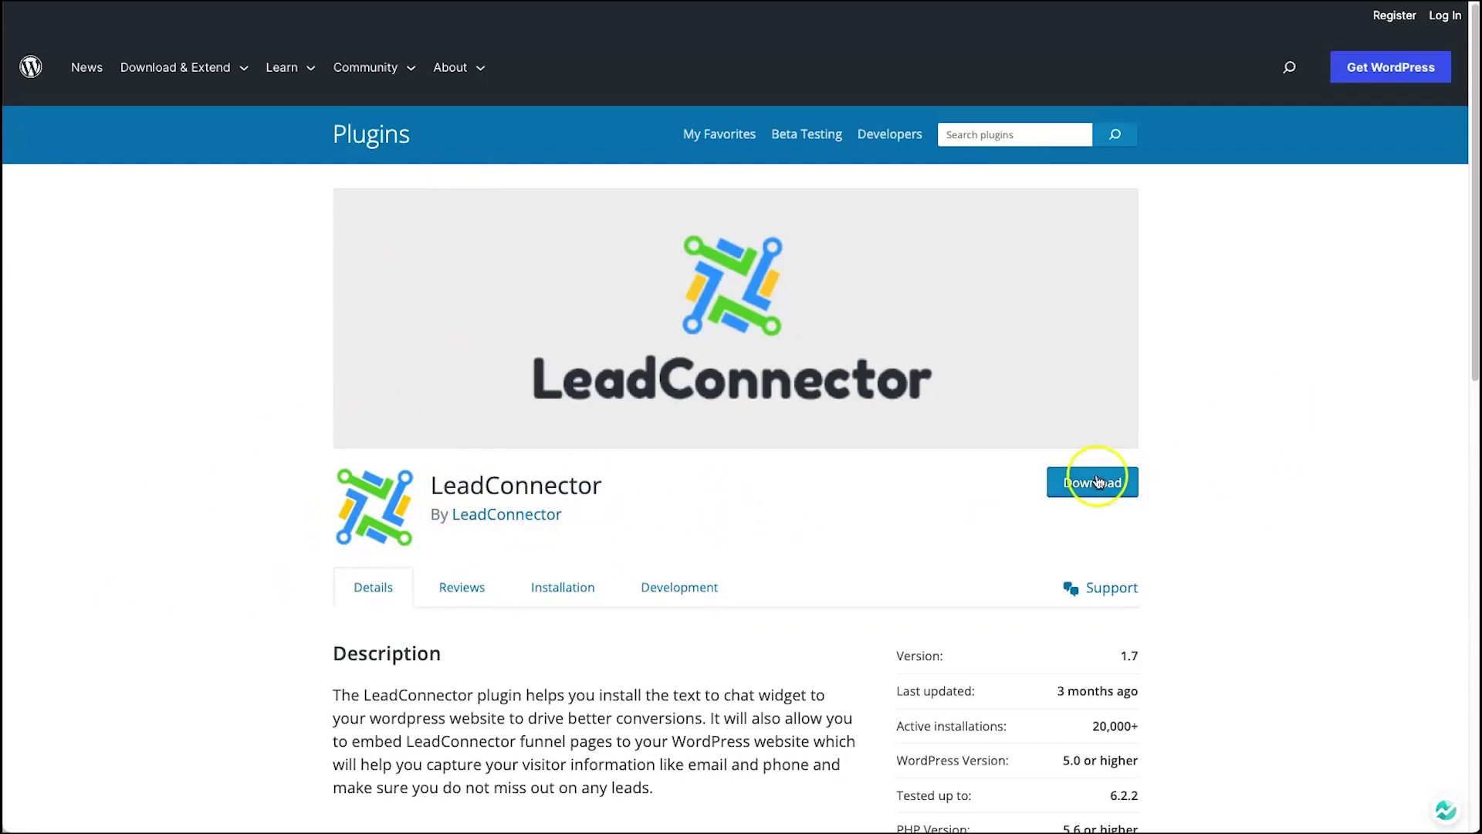
Step: Copy the LeadConnector plugin name and go to the Funnel Scene WordPress dashboard
left_click_drag(617, 494, 647, 479)
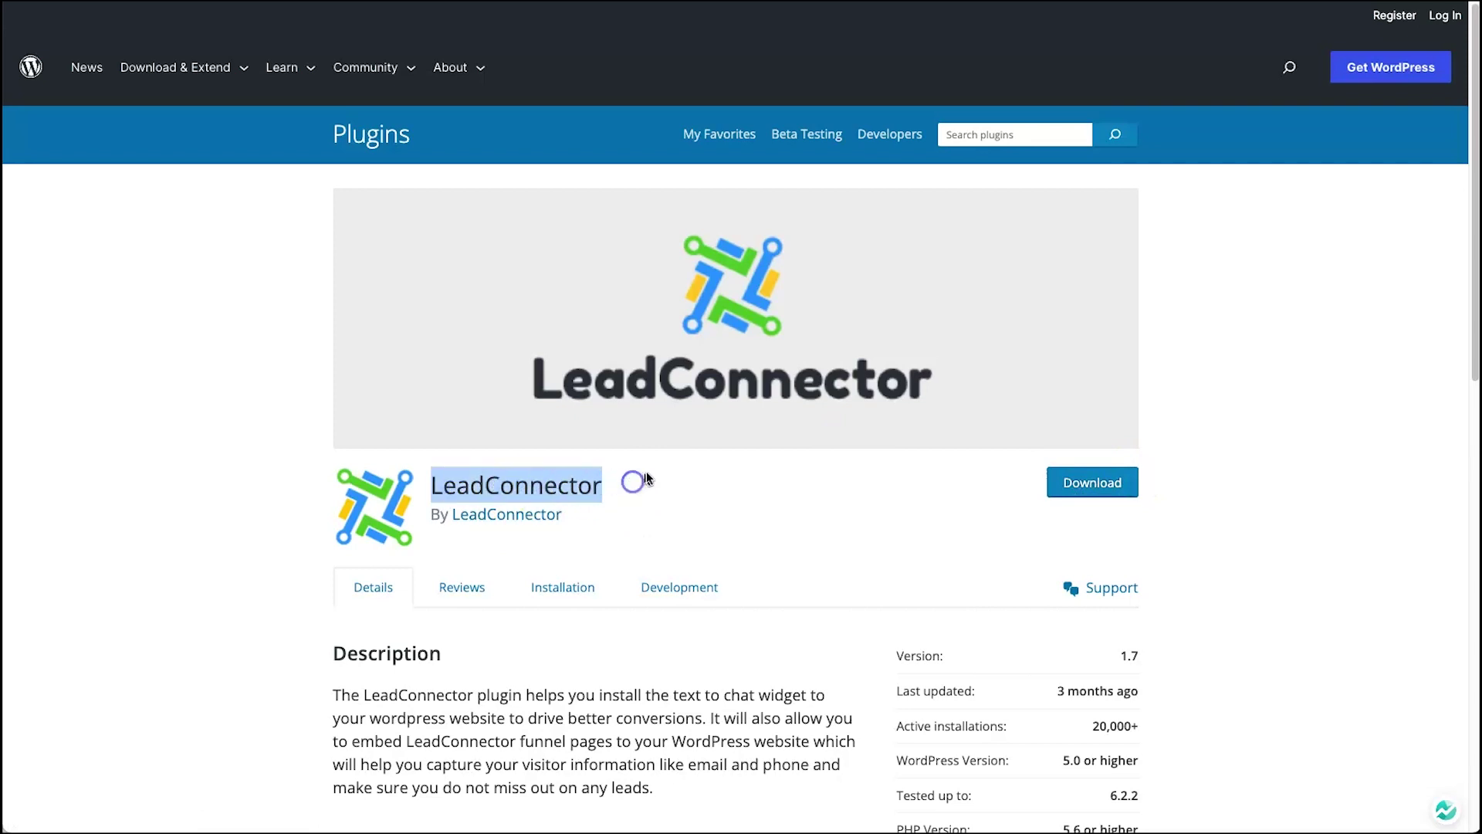
right_click(580, 475)
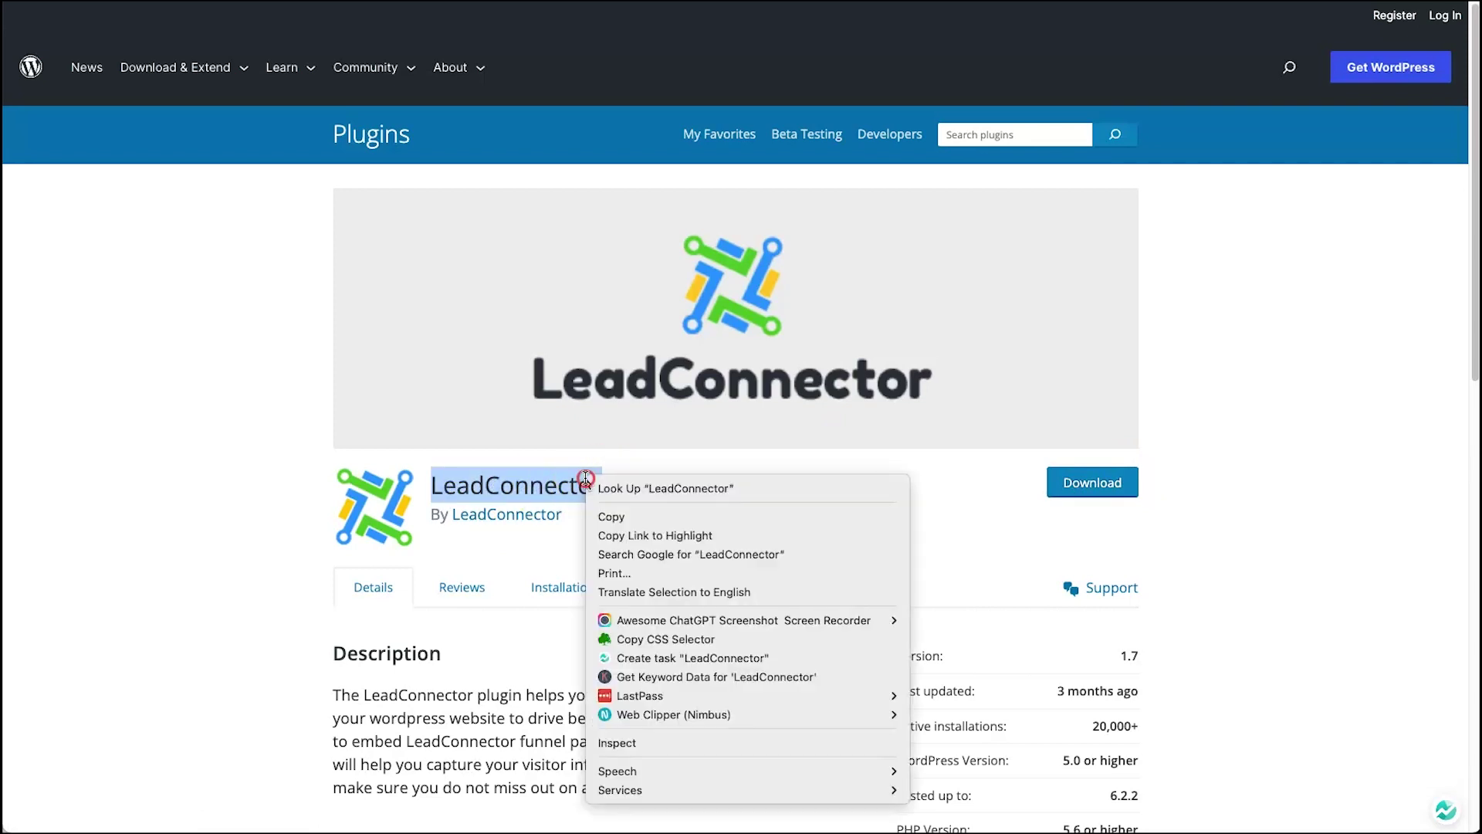
left_click(545, 481)
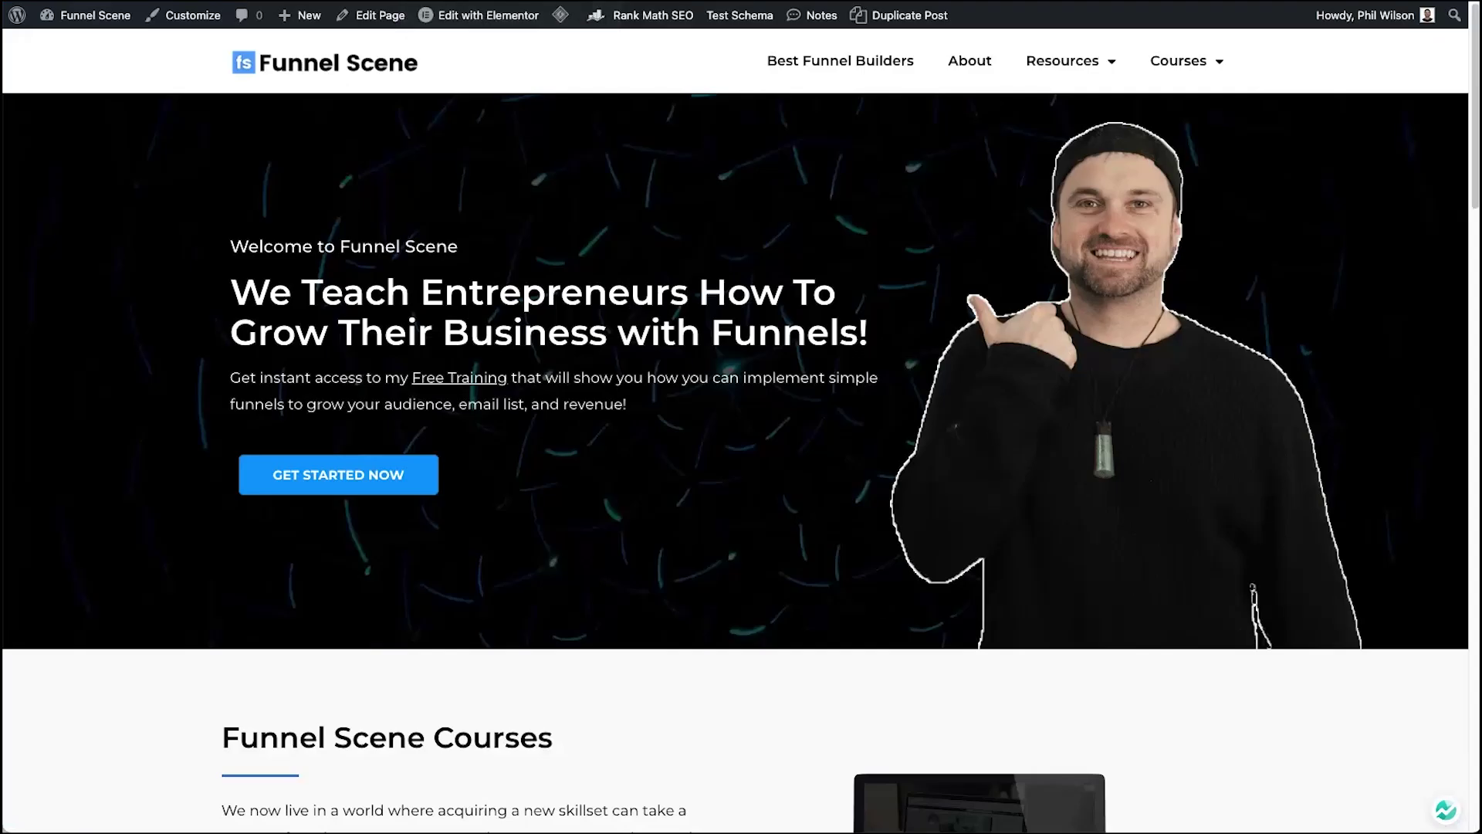
left_click(114, 21)
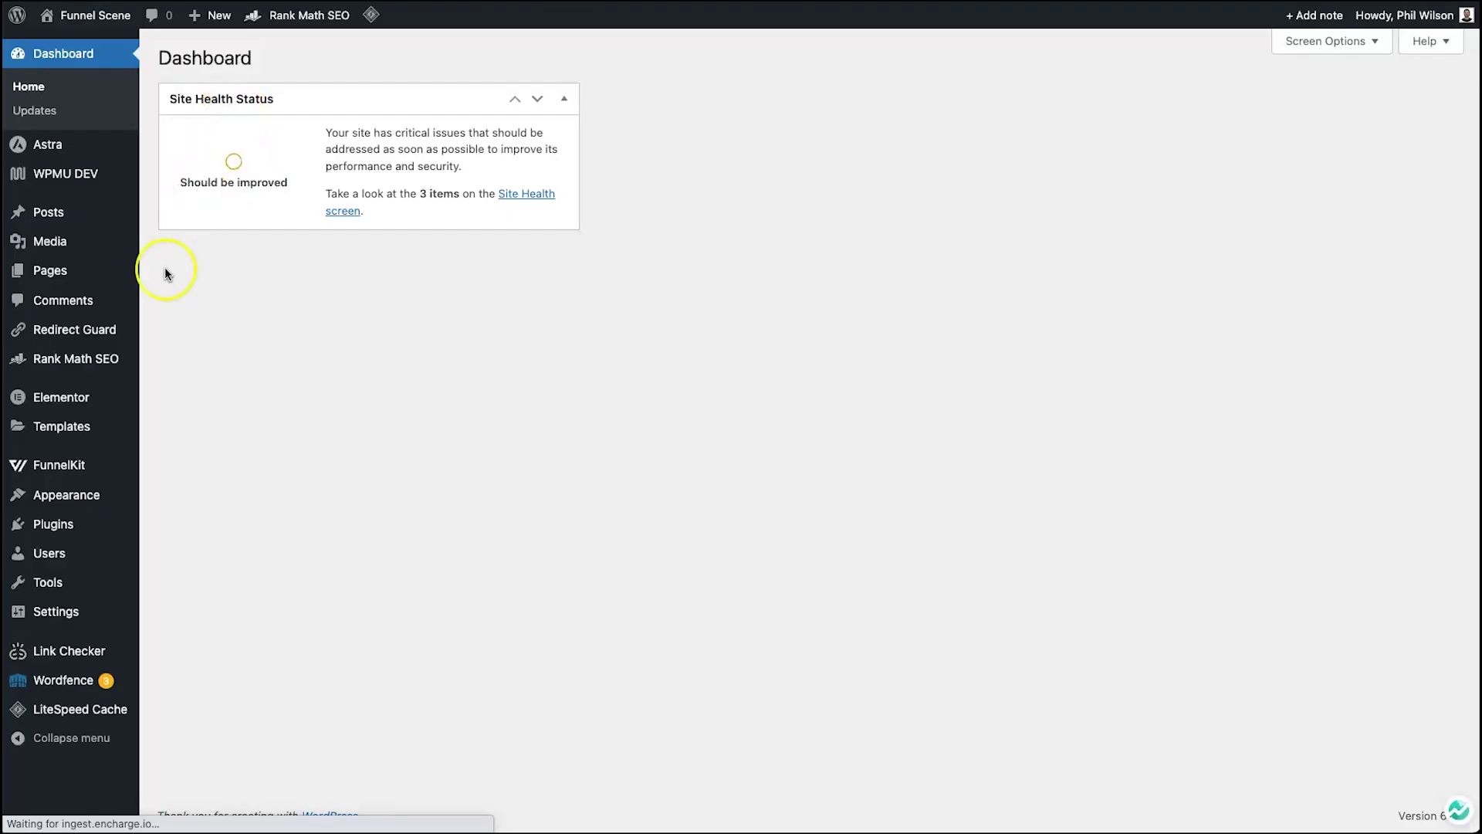
Step: Find LeadConnector under Add New Plugins, install it and activate it
mouse_move(106, 520)
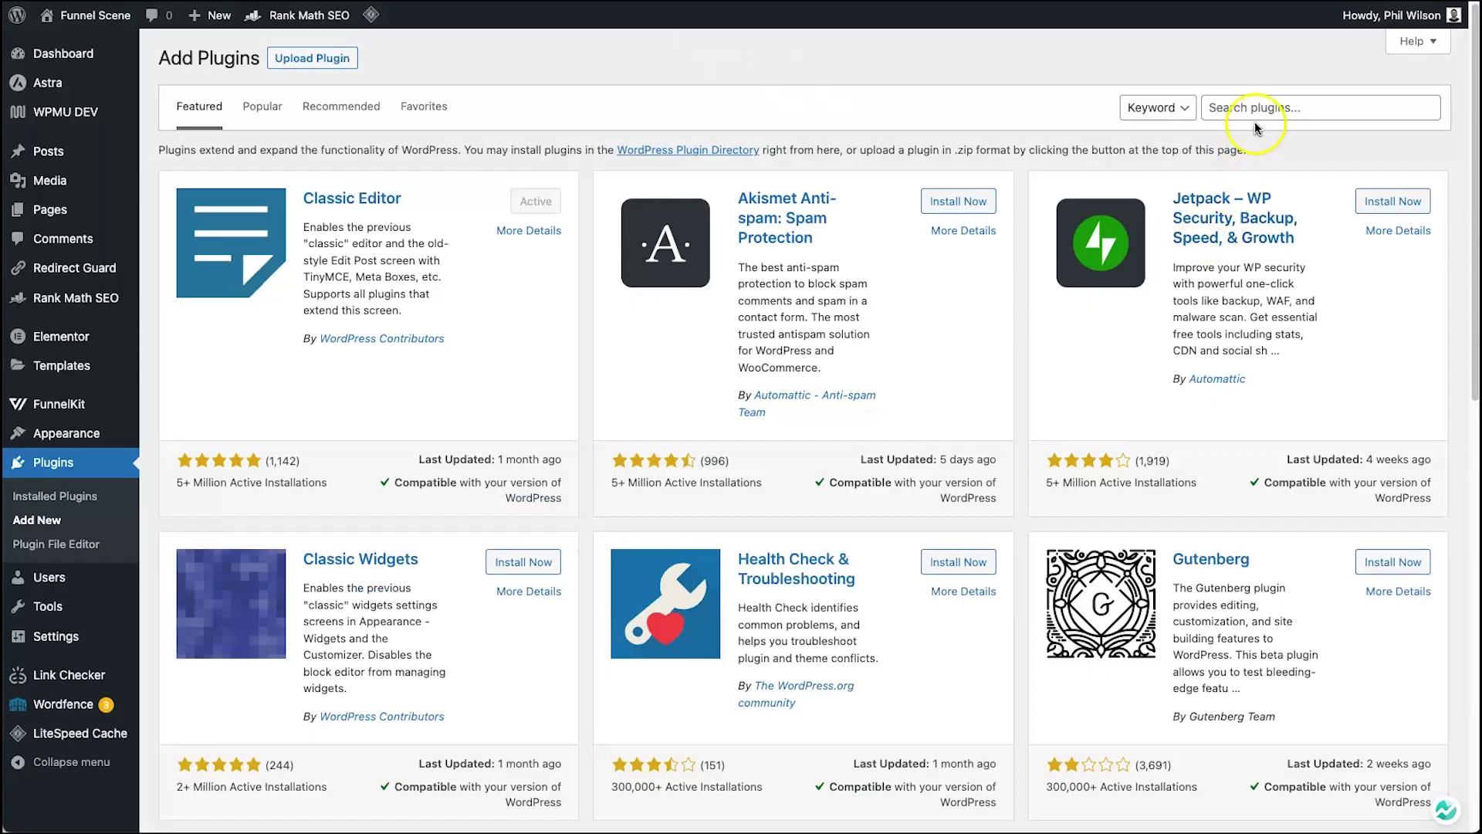
left_click(1253, 115)
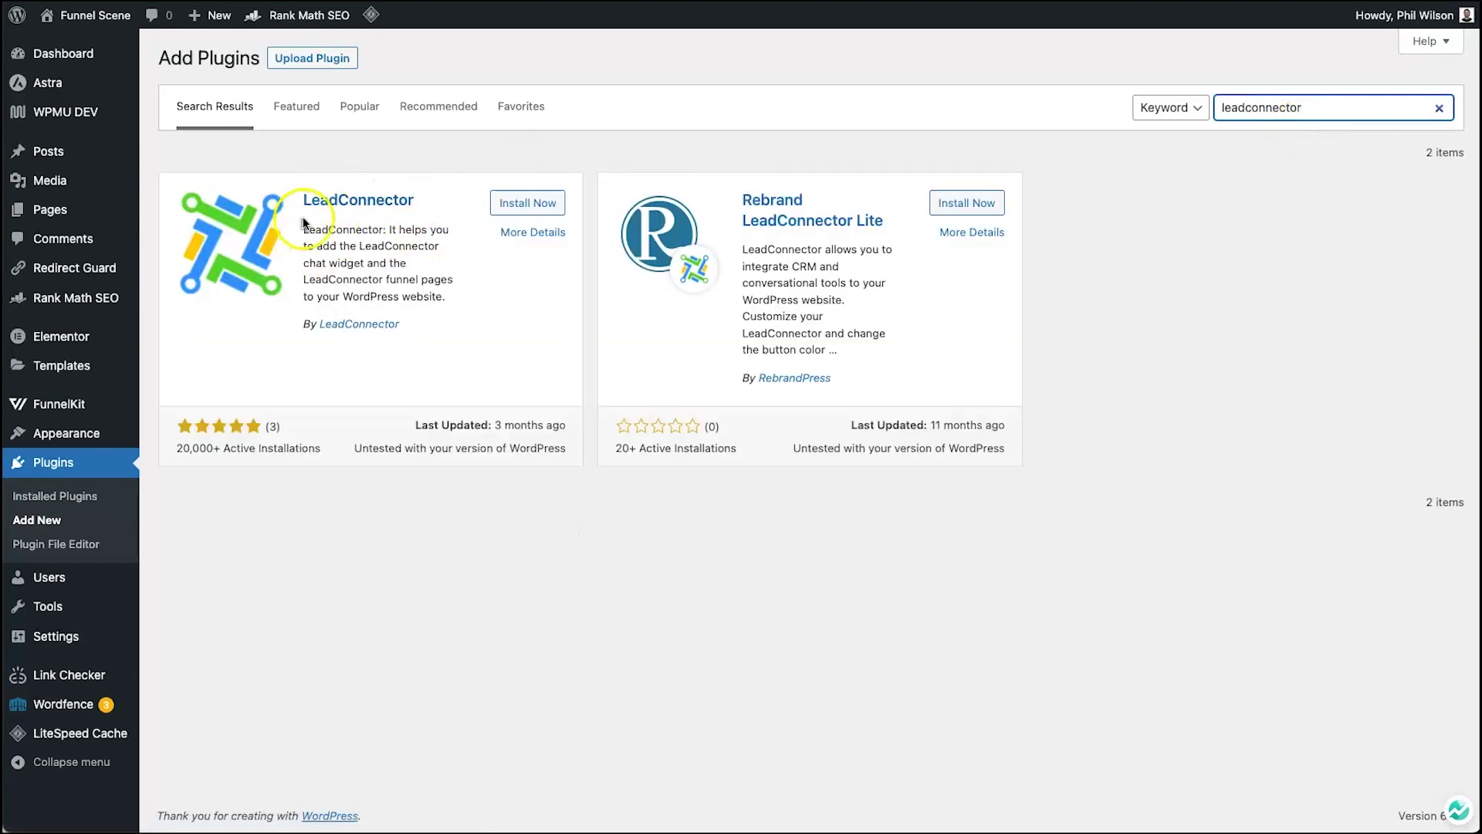
left_click(541, 202)
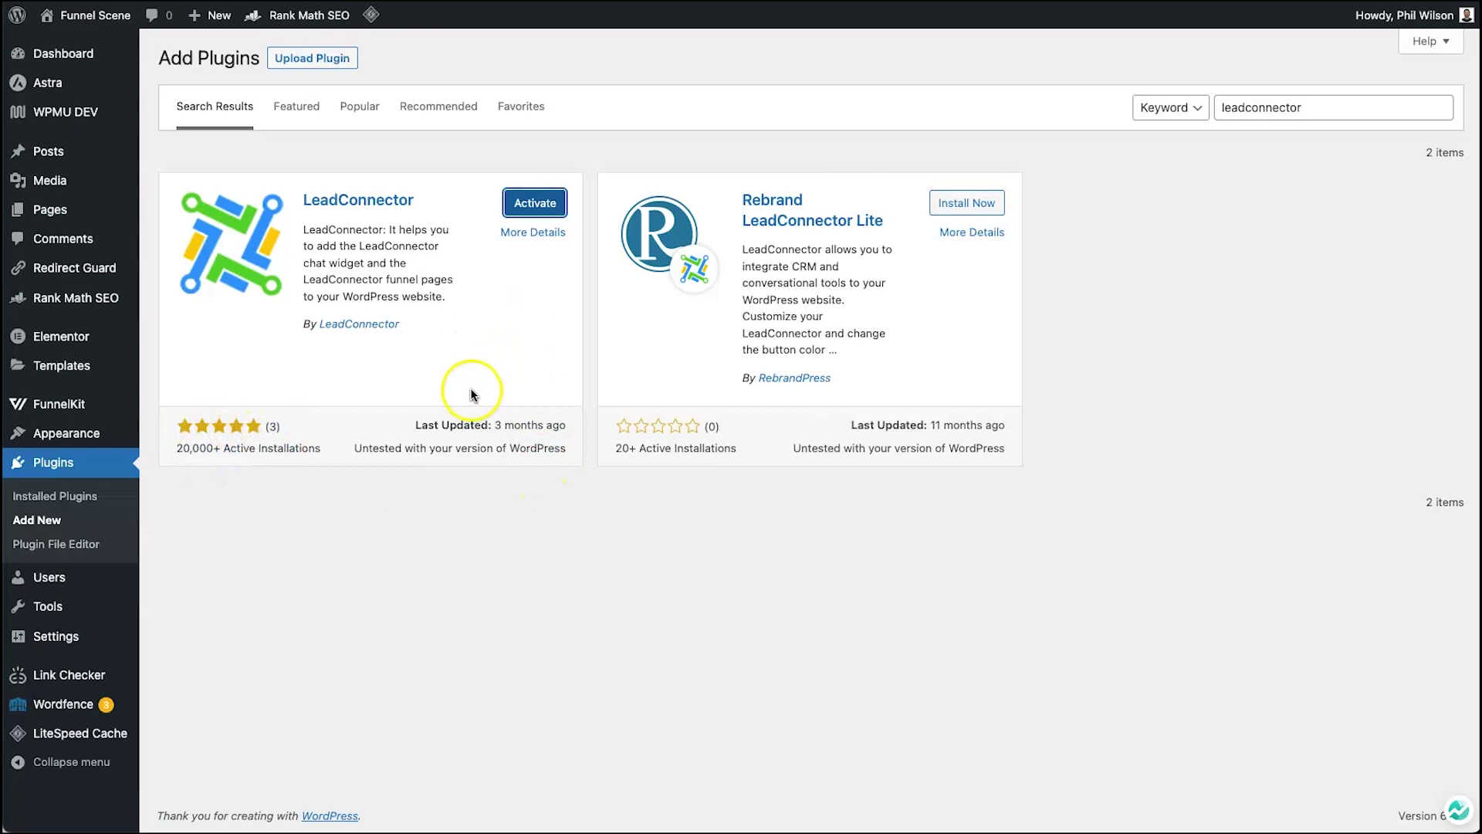
left_click(537, 204)
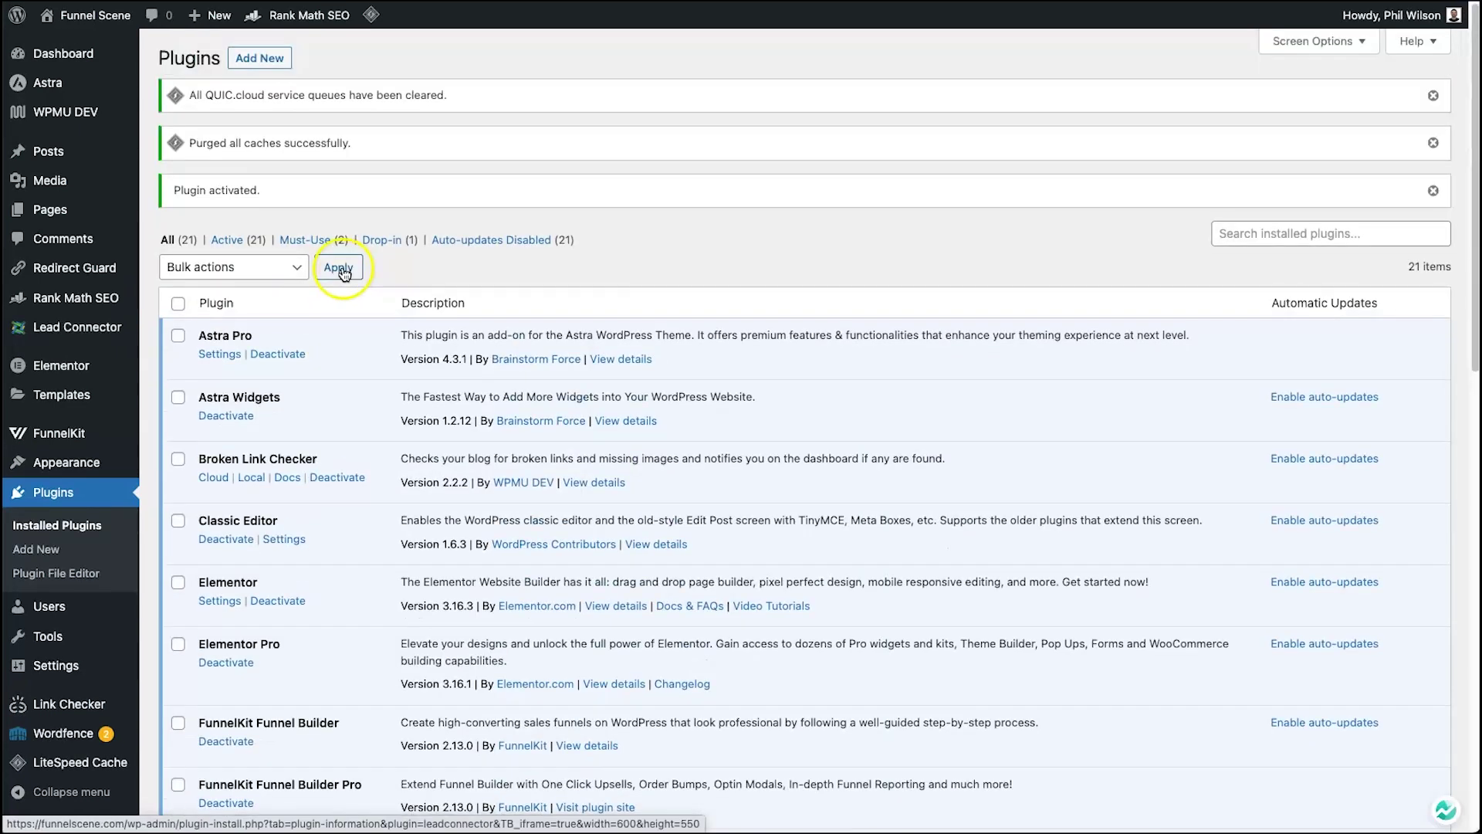
left_click(103, 336)
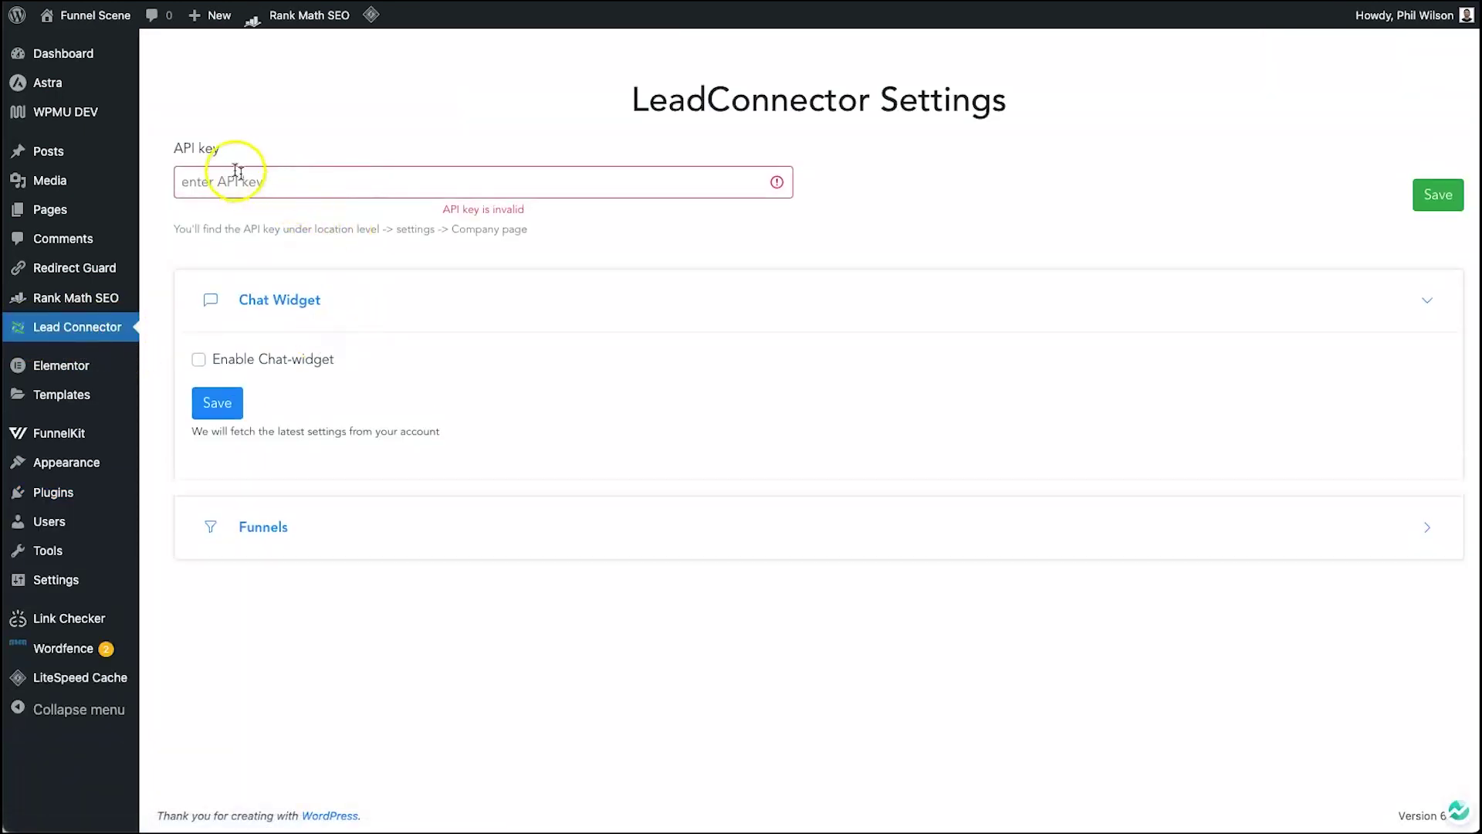
left_click_drag(183, 116, 285, 142)
left_click(313, 131)
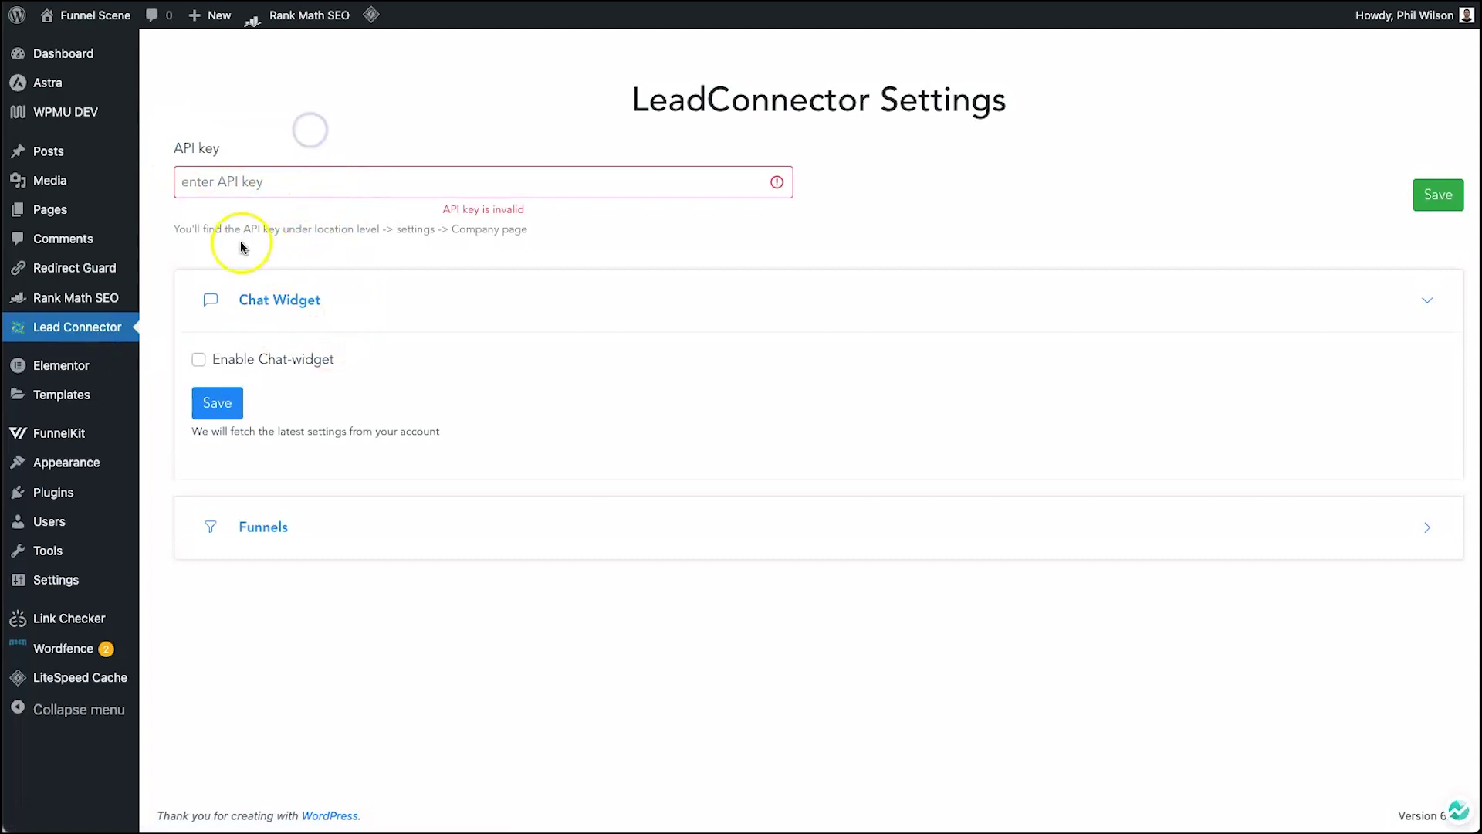
left_click_drag(175, 242, 488, 225)
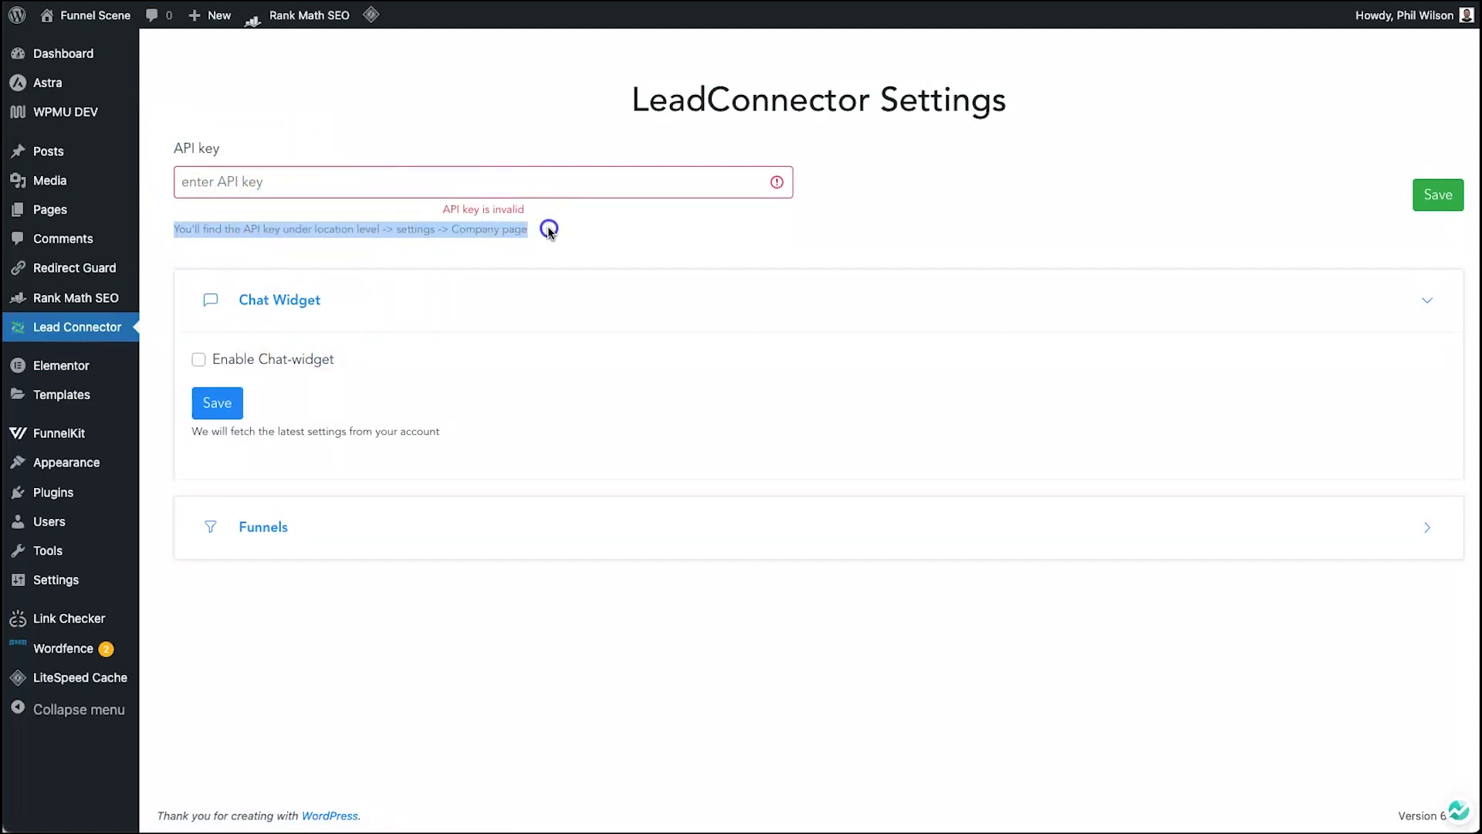
left_click(549, 230)
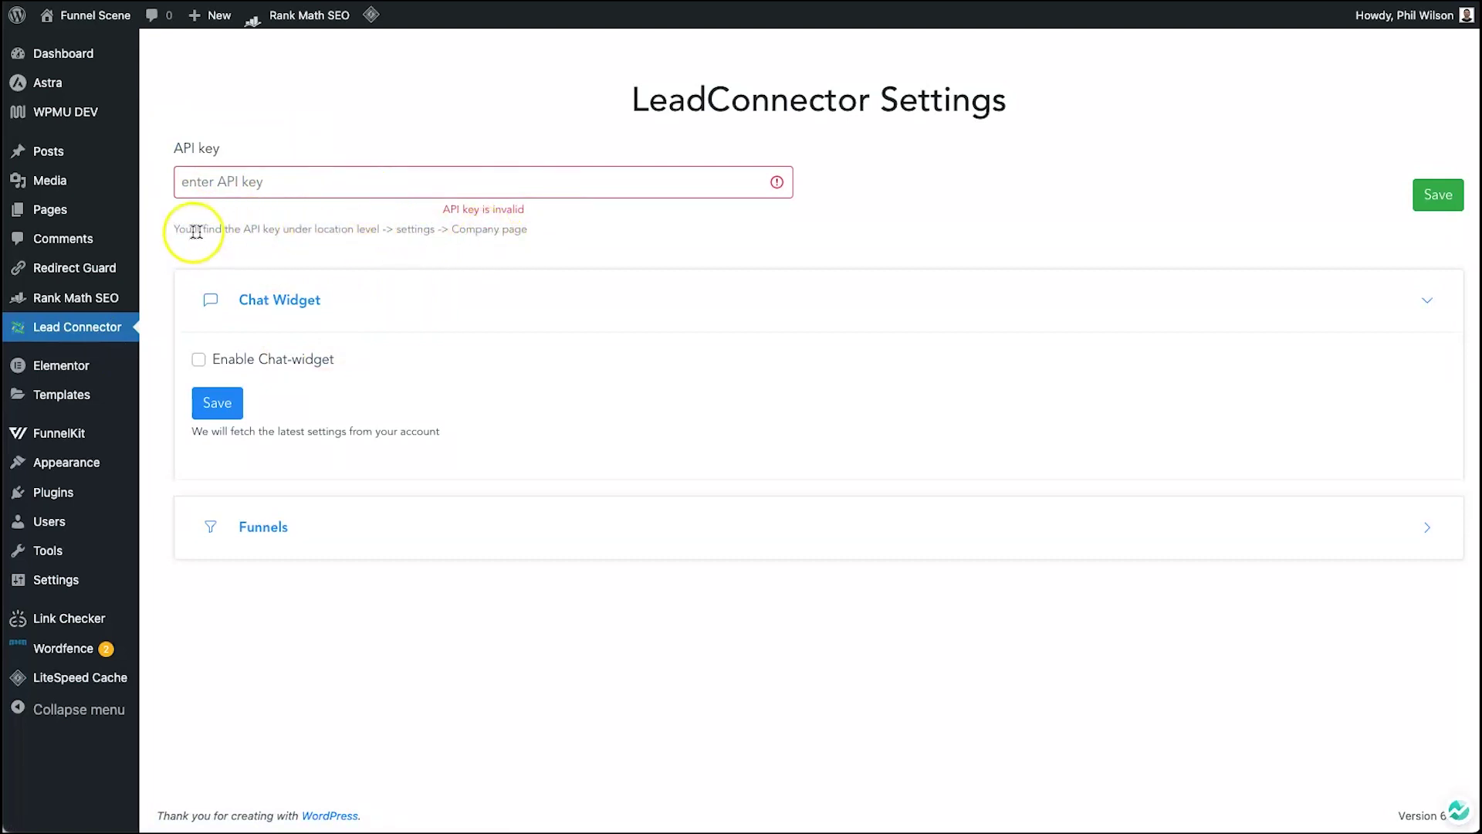
left_click_drag(174, 229, 283, 224)
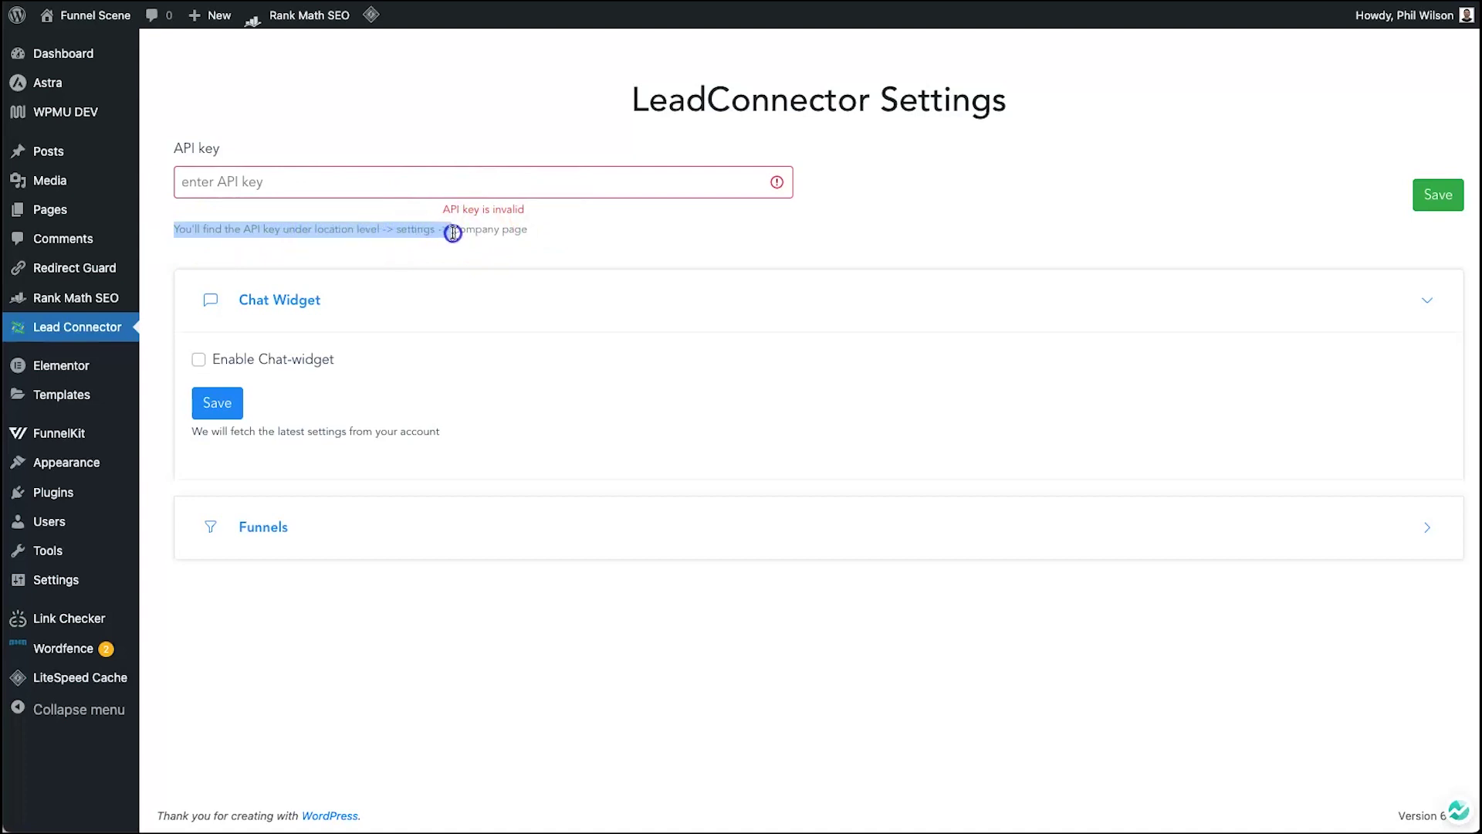
left_click(546, 240)
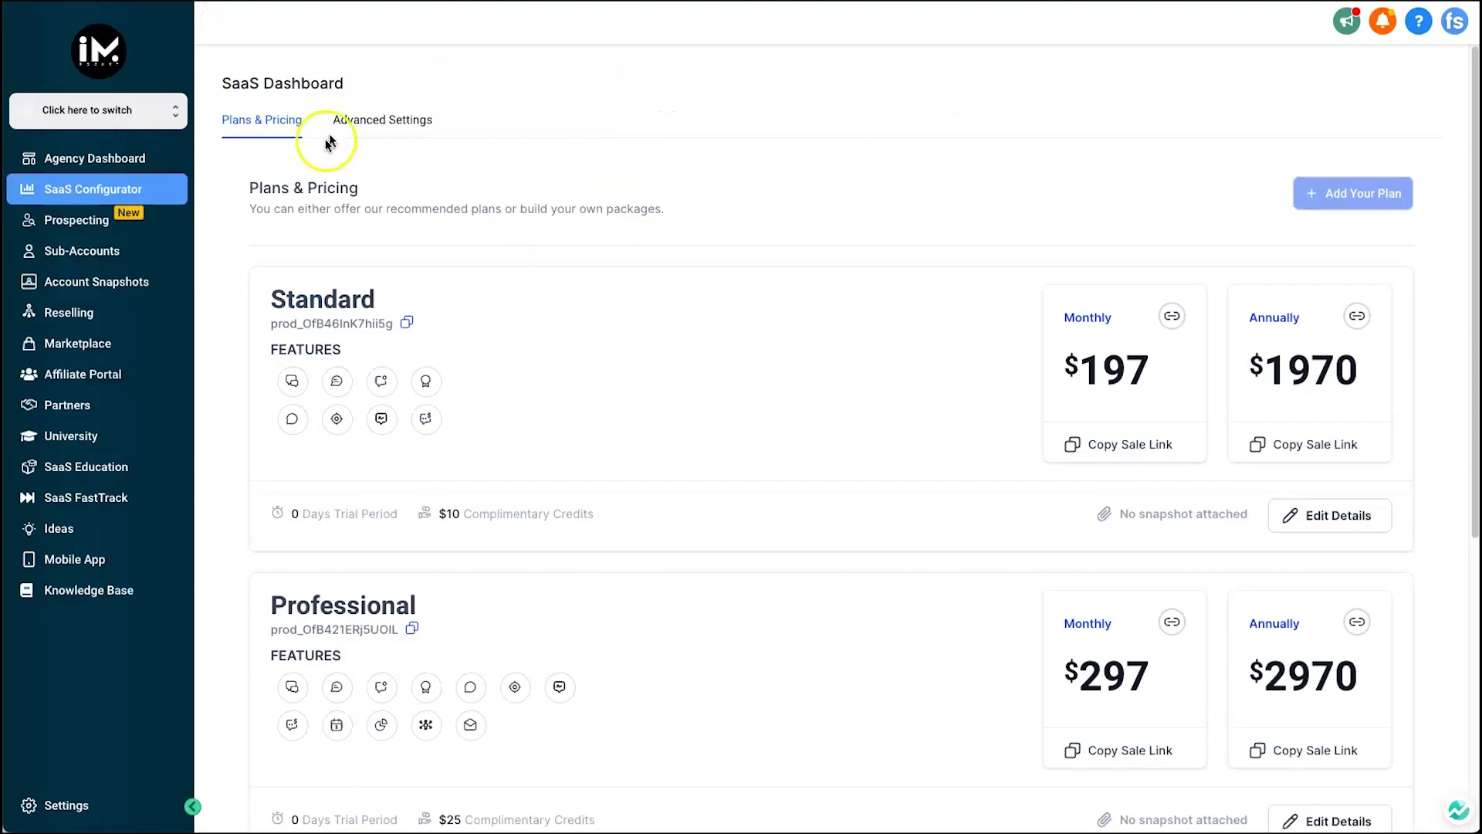
Step: In Settings > API Keys, find the Funnel Scene row and copy its location API key
left_click(62, 805)
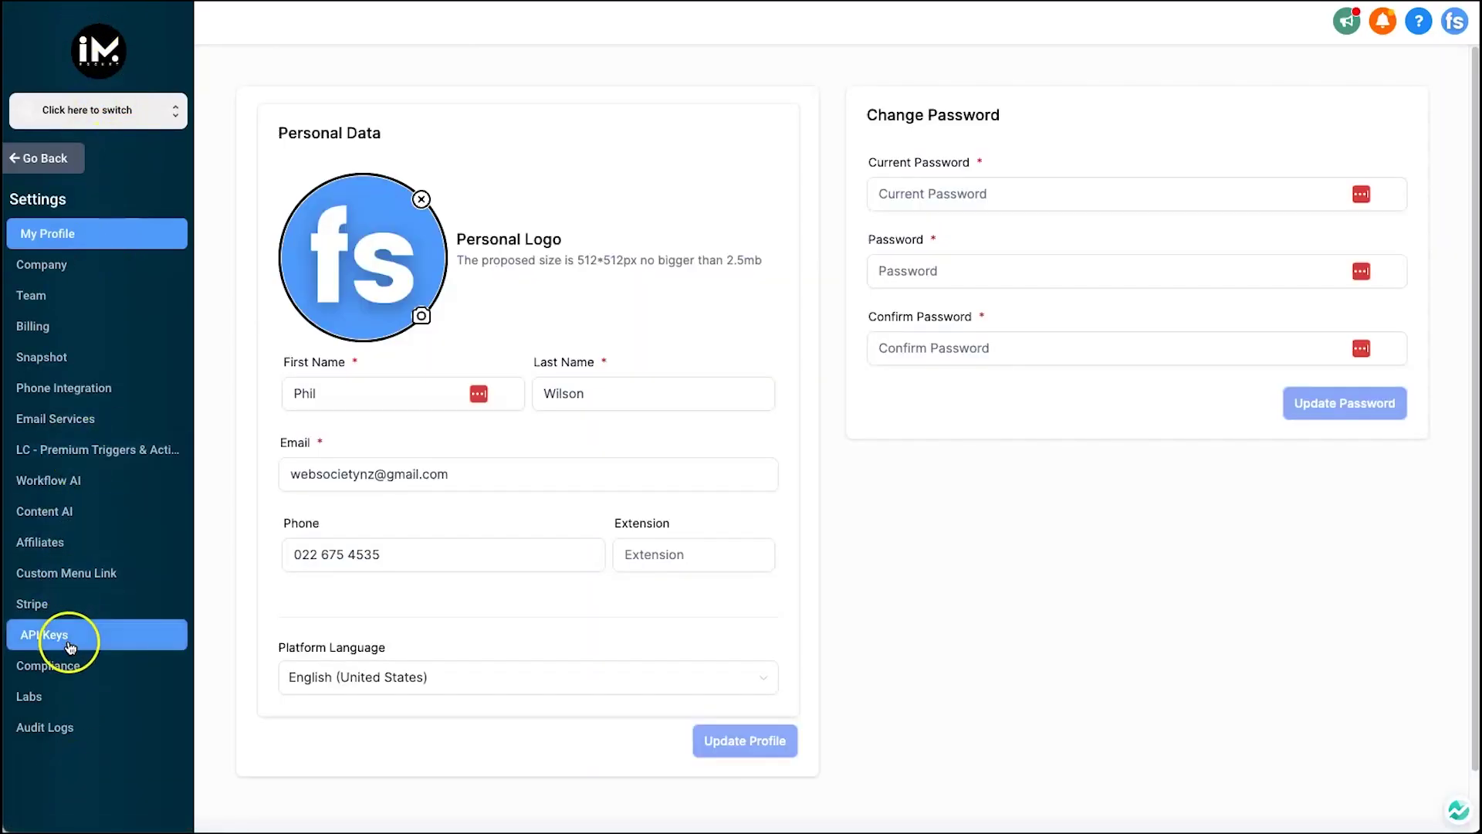
left_click(68, 644)
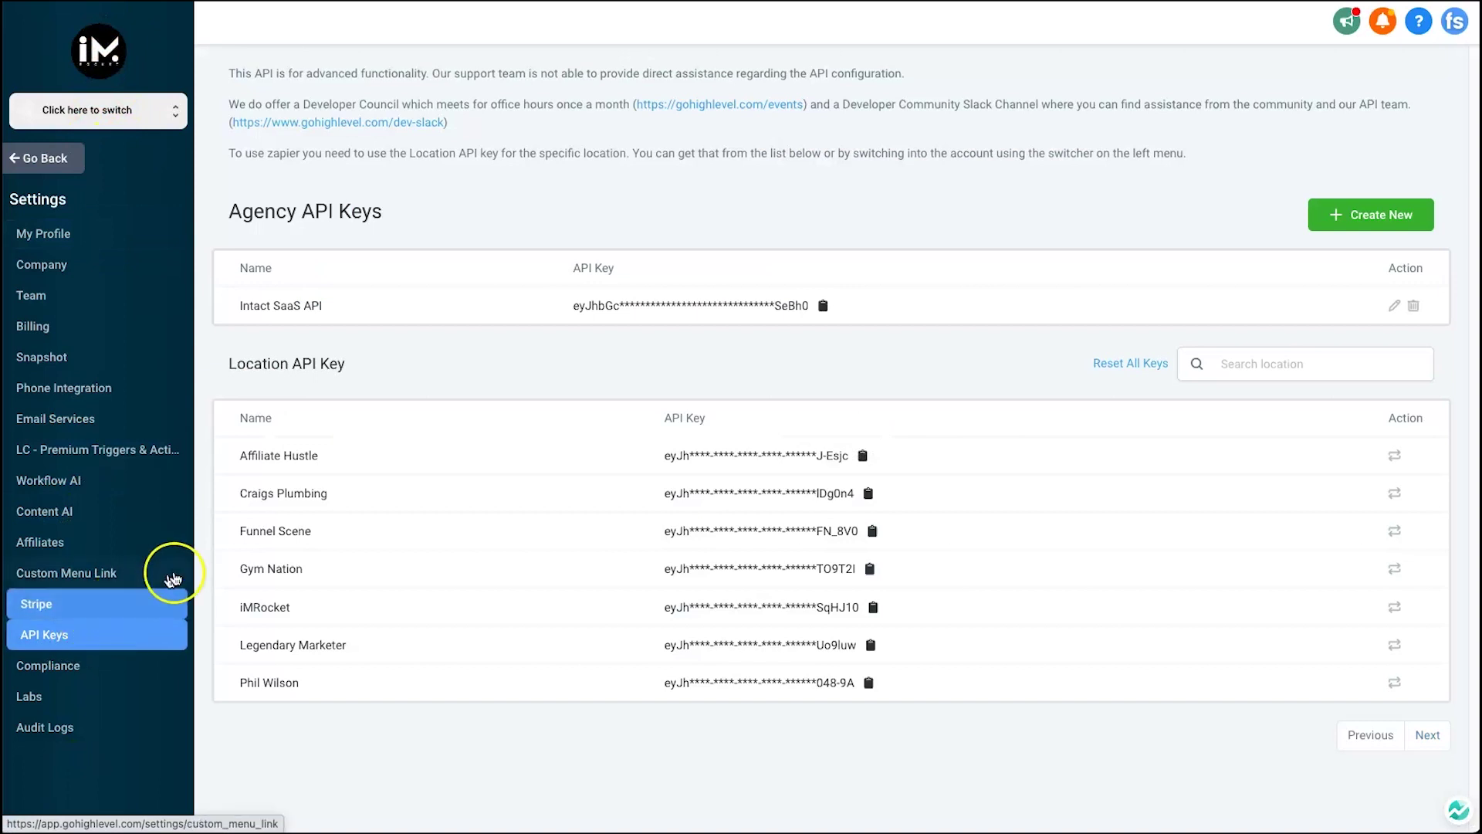
left_click(329, 528)
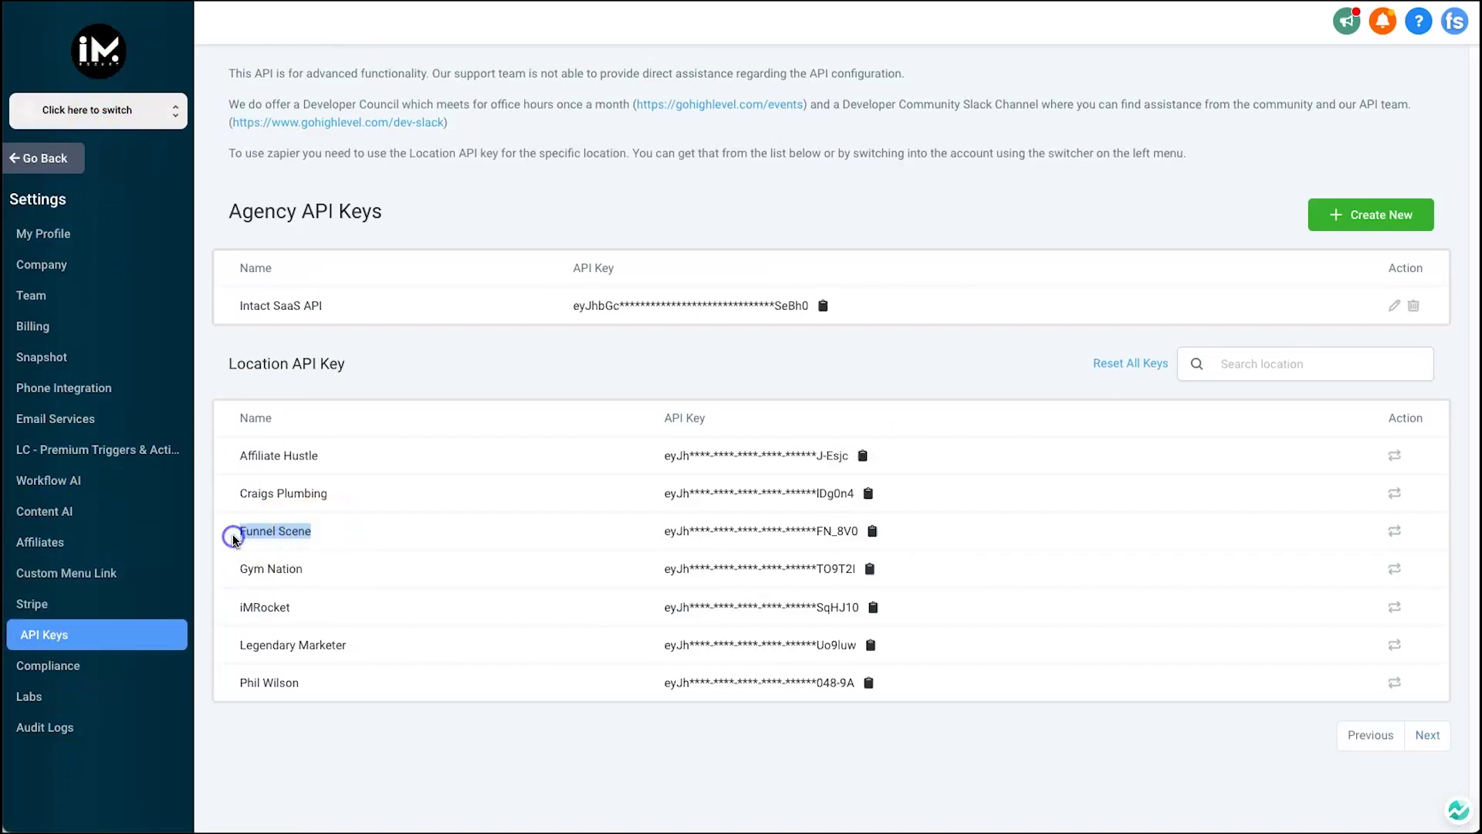
left_click_drag(234, 538, 321, 525)
left_click(347, 525)
left_click(565, 531)
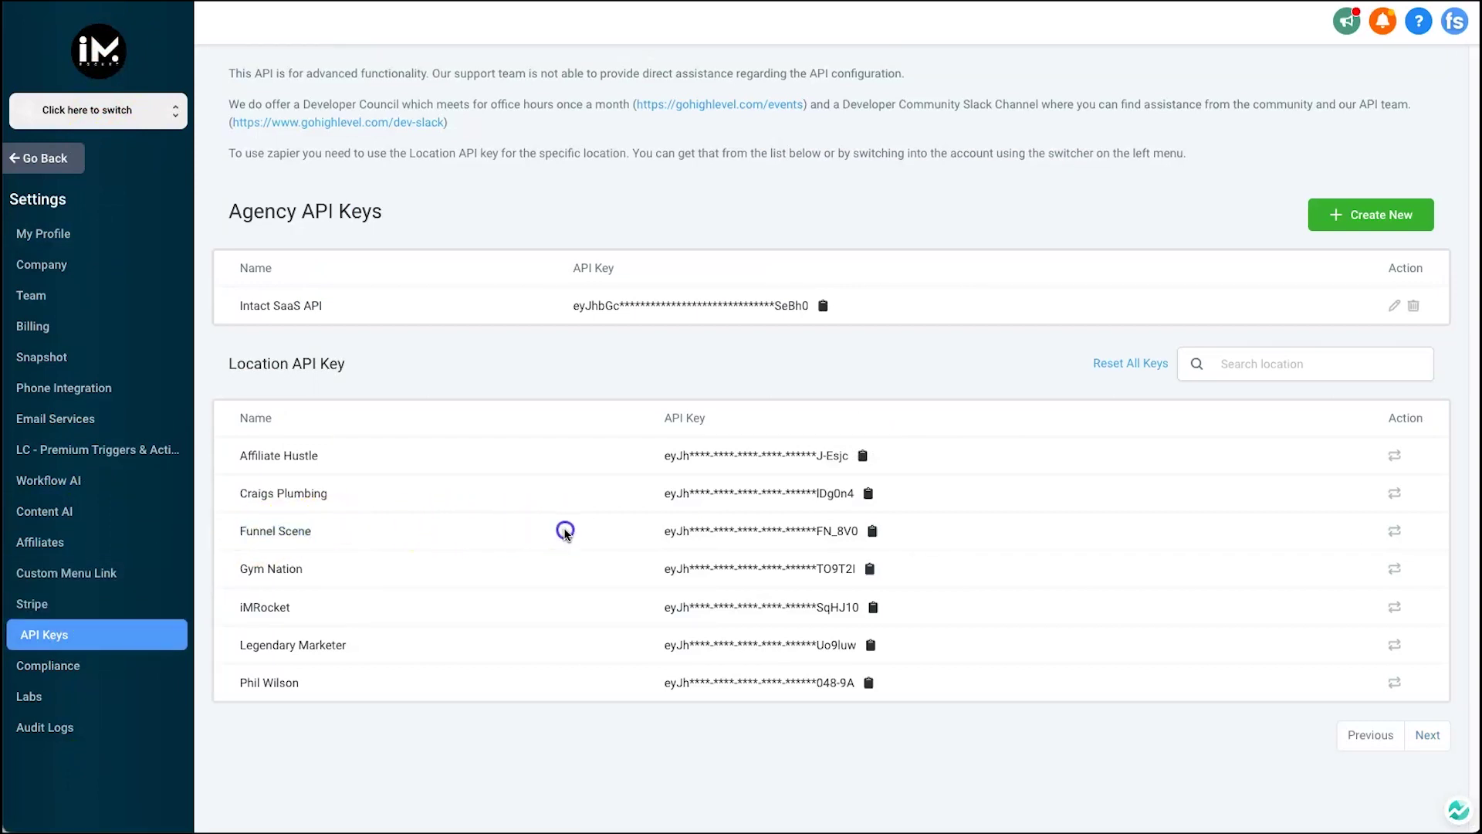
left_click_drag(565, 531, 789, 531)
left_click(961, 531)
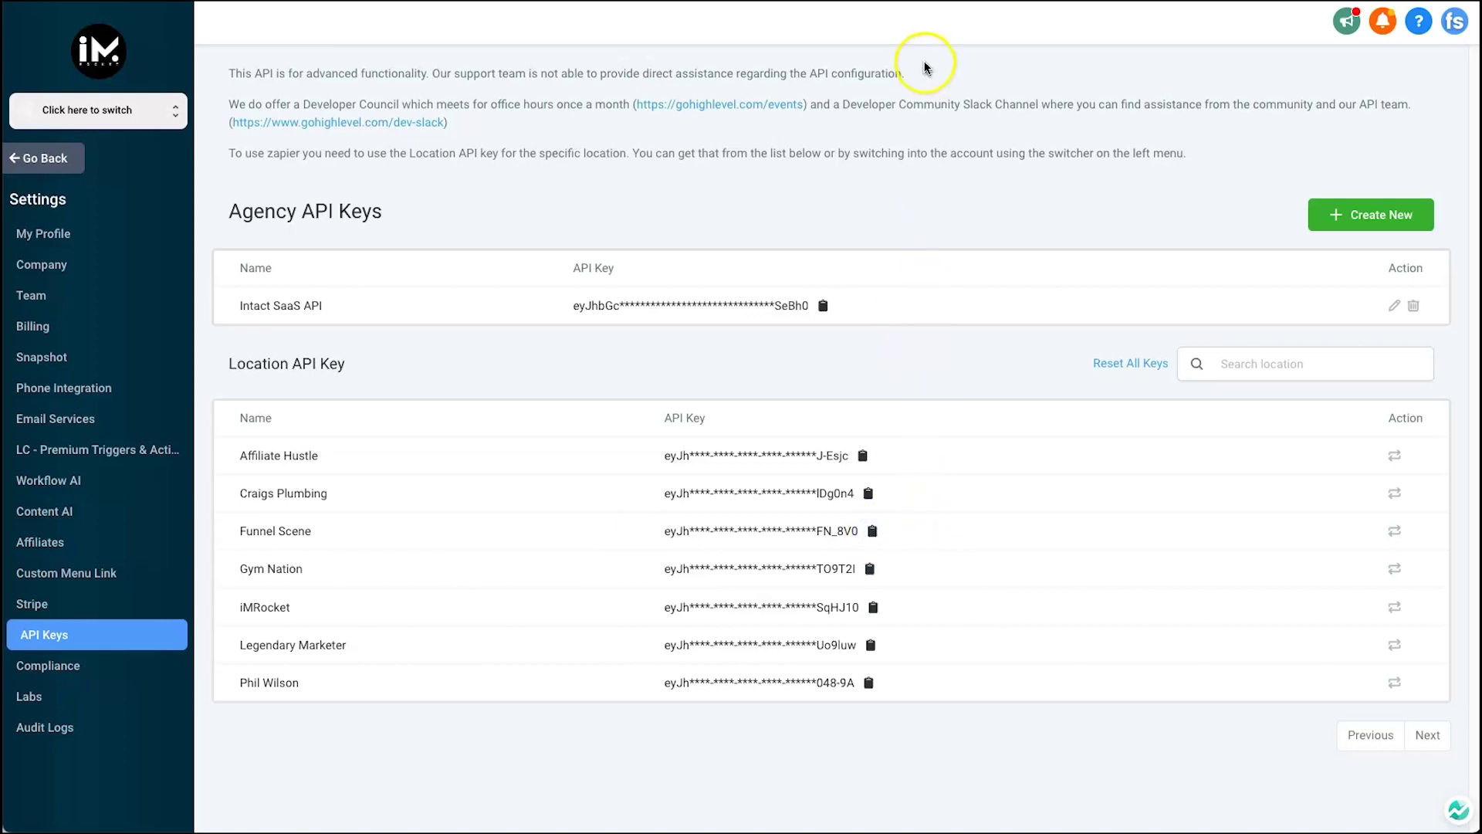
Step: Paste the Funnel Scene API key into LeadConnector's API key field and save to validate it
key("ctrl+Tab")
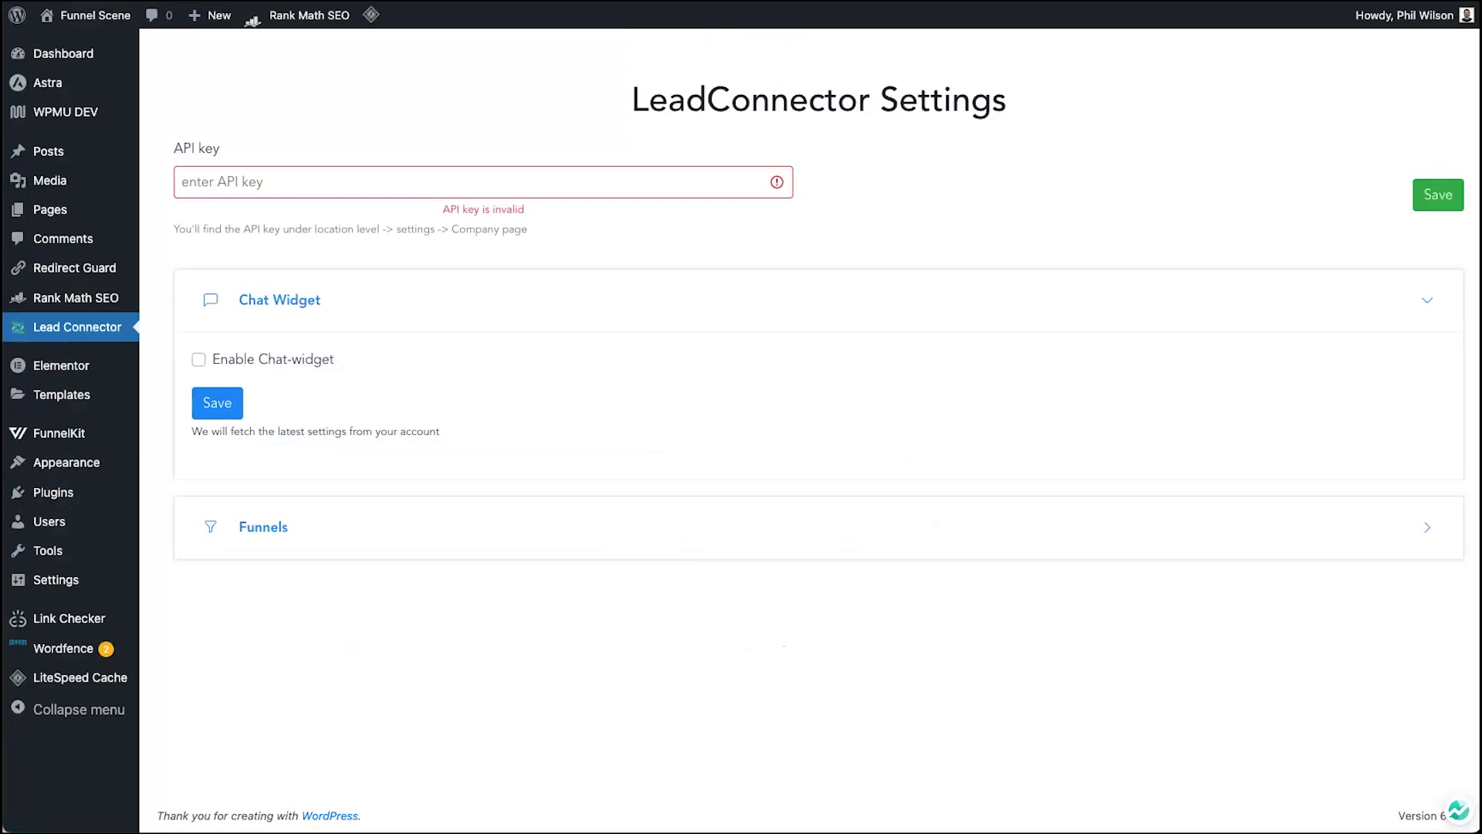
right_click(309, 185)
left_click(342, 302)
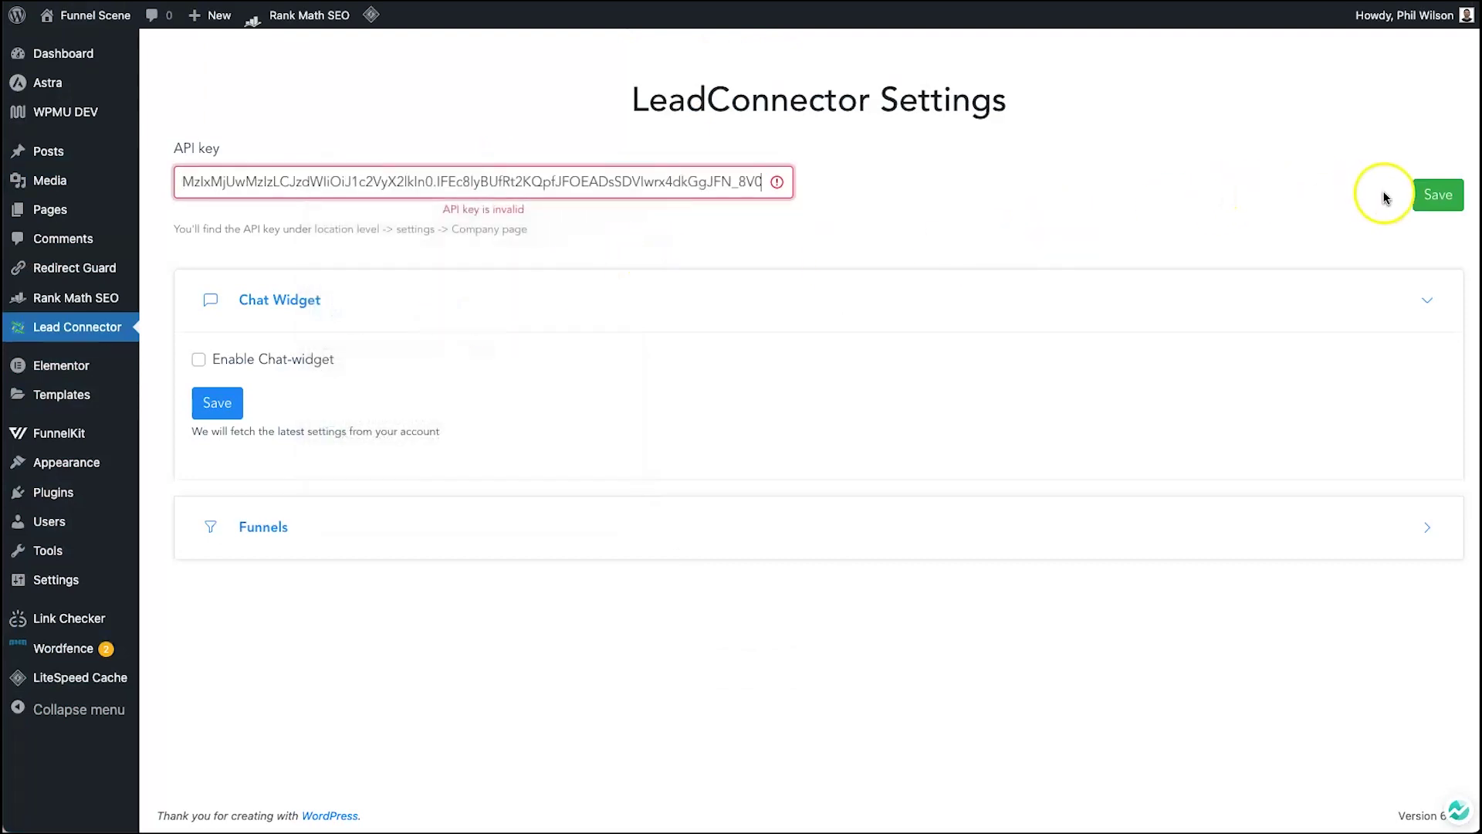
left_click(1436, 194)
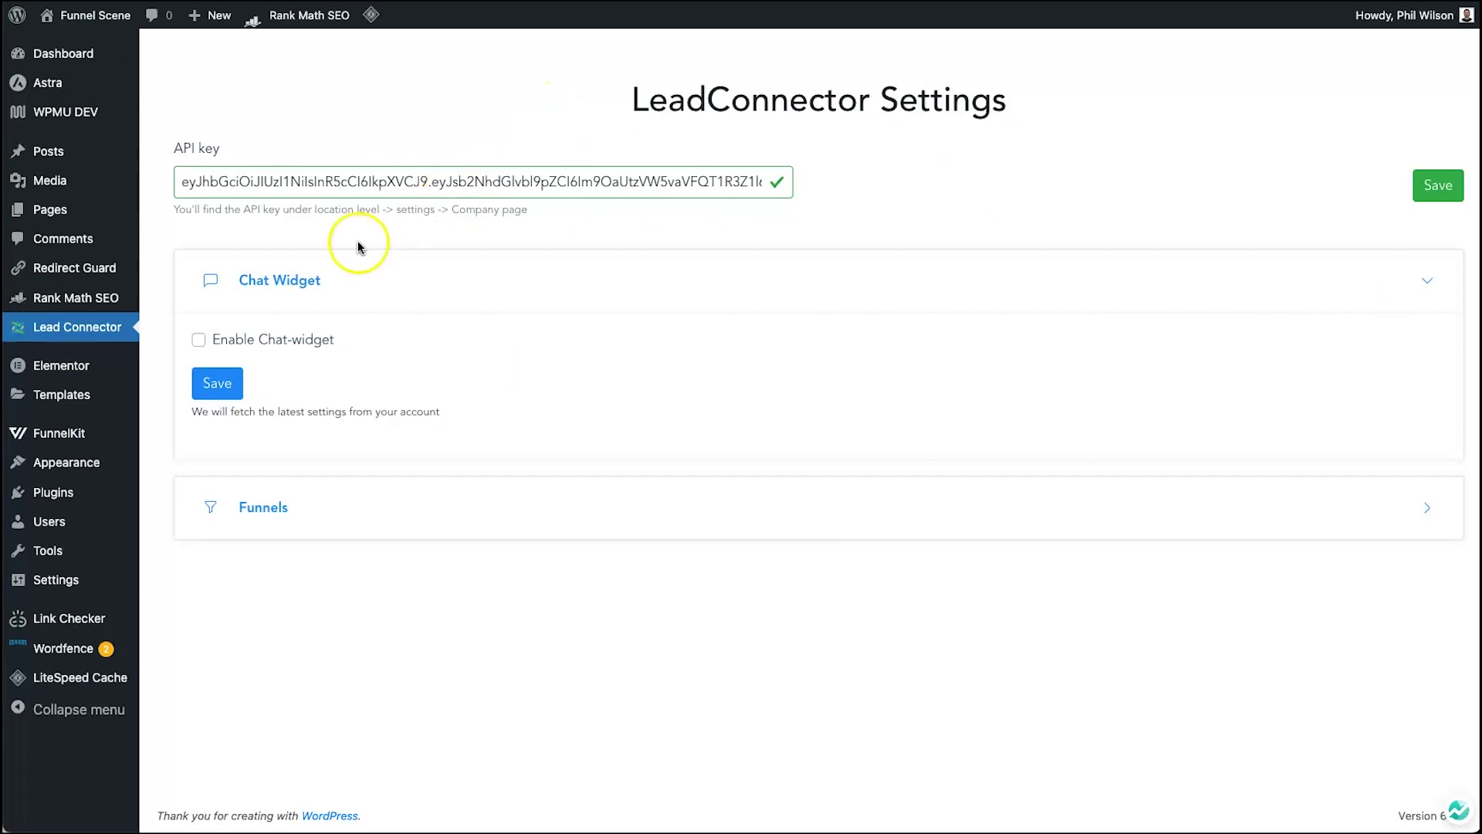
Step: Tick Enable Chat-widget, run Pull and Save, and save the LeadConnector settings
left_click(200, 340)
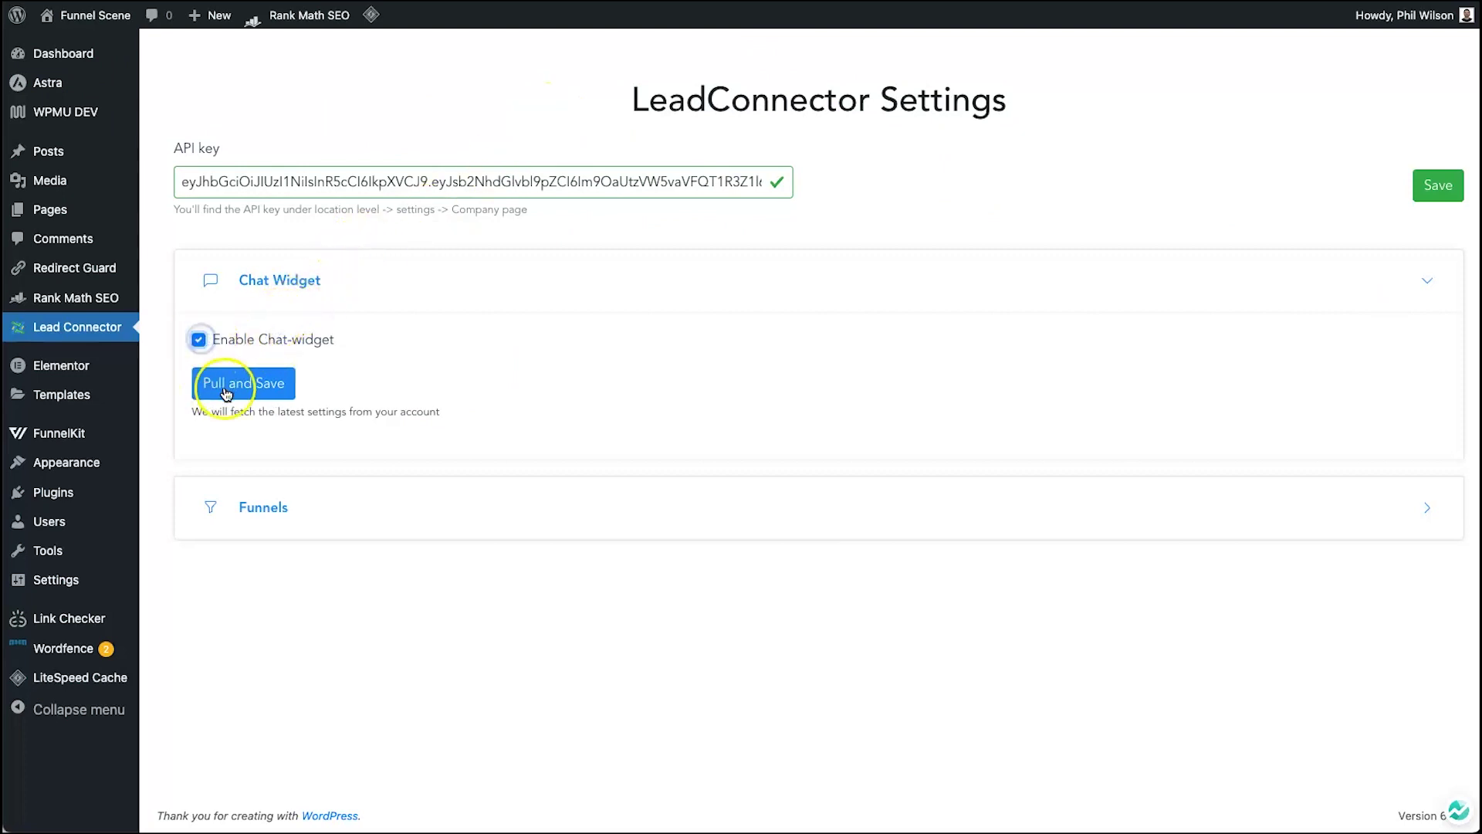
left_click(275, 383)
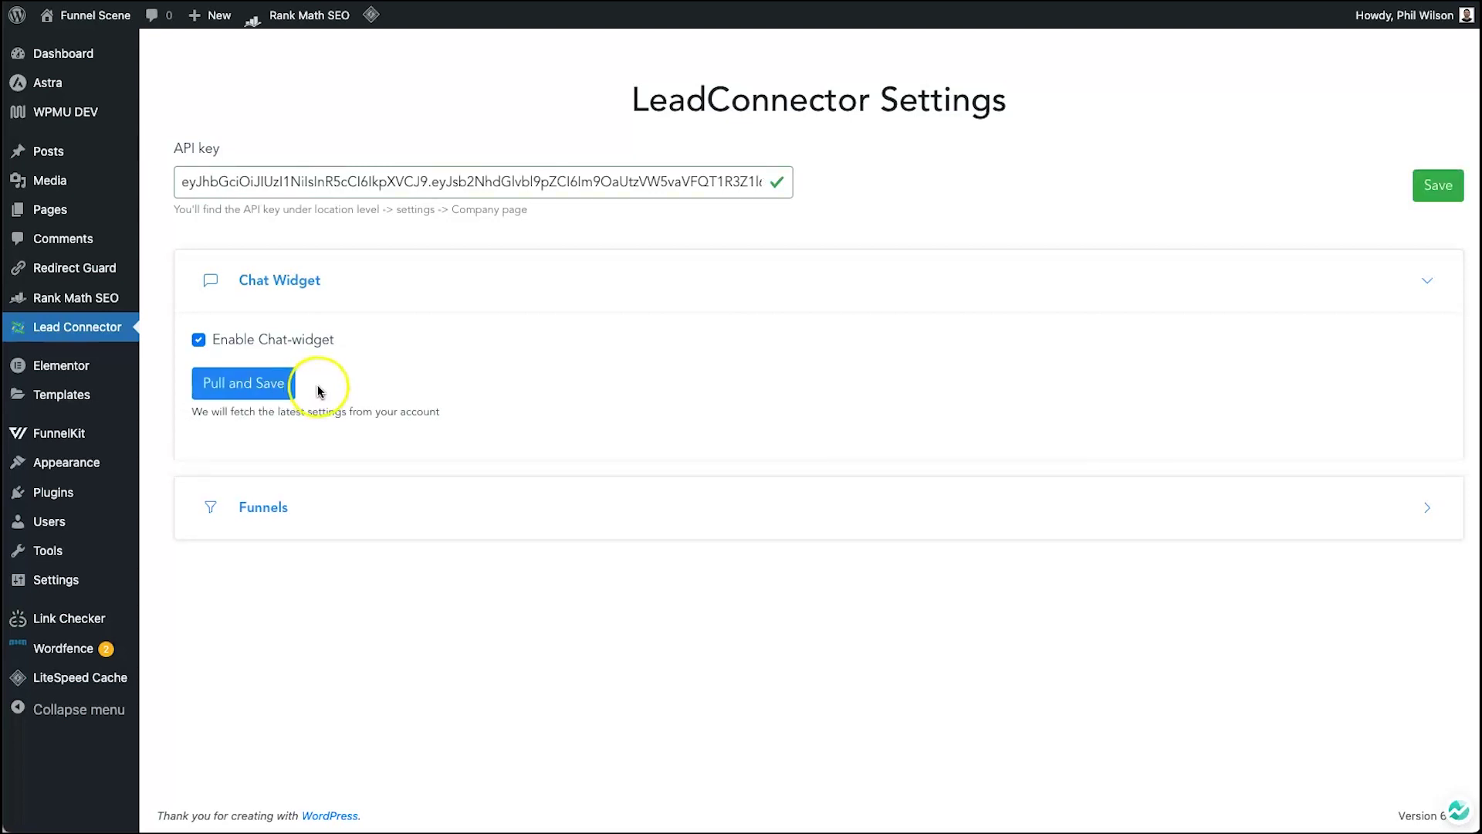
left_click(1449, 187)
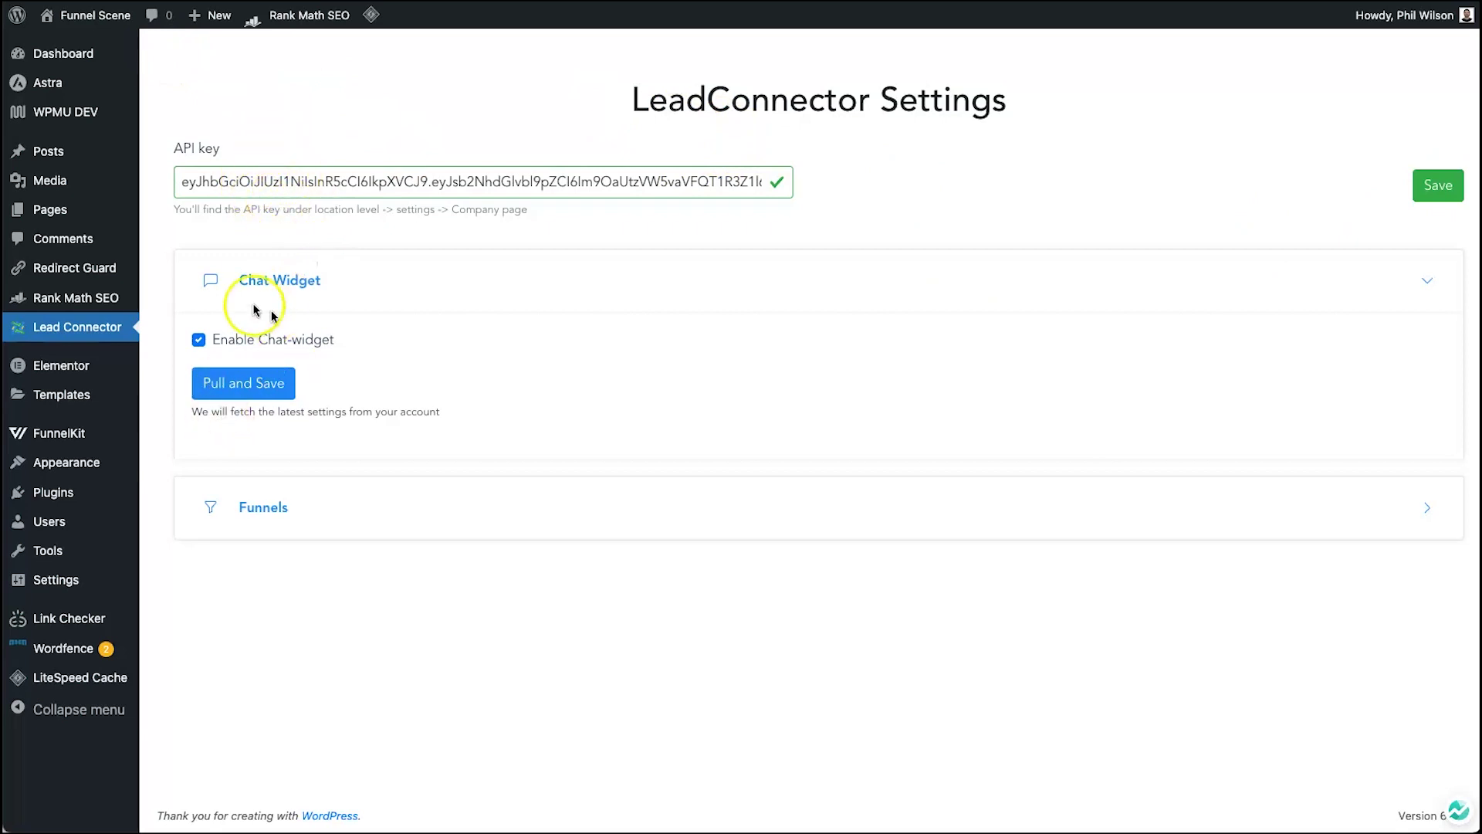
left_click(286, 89)
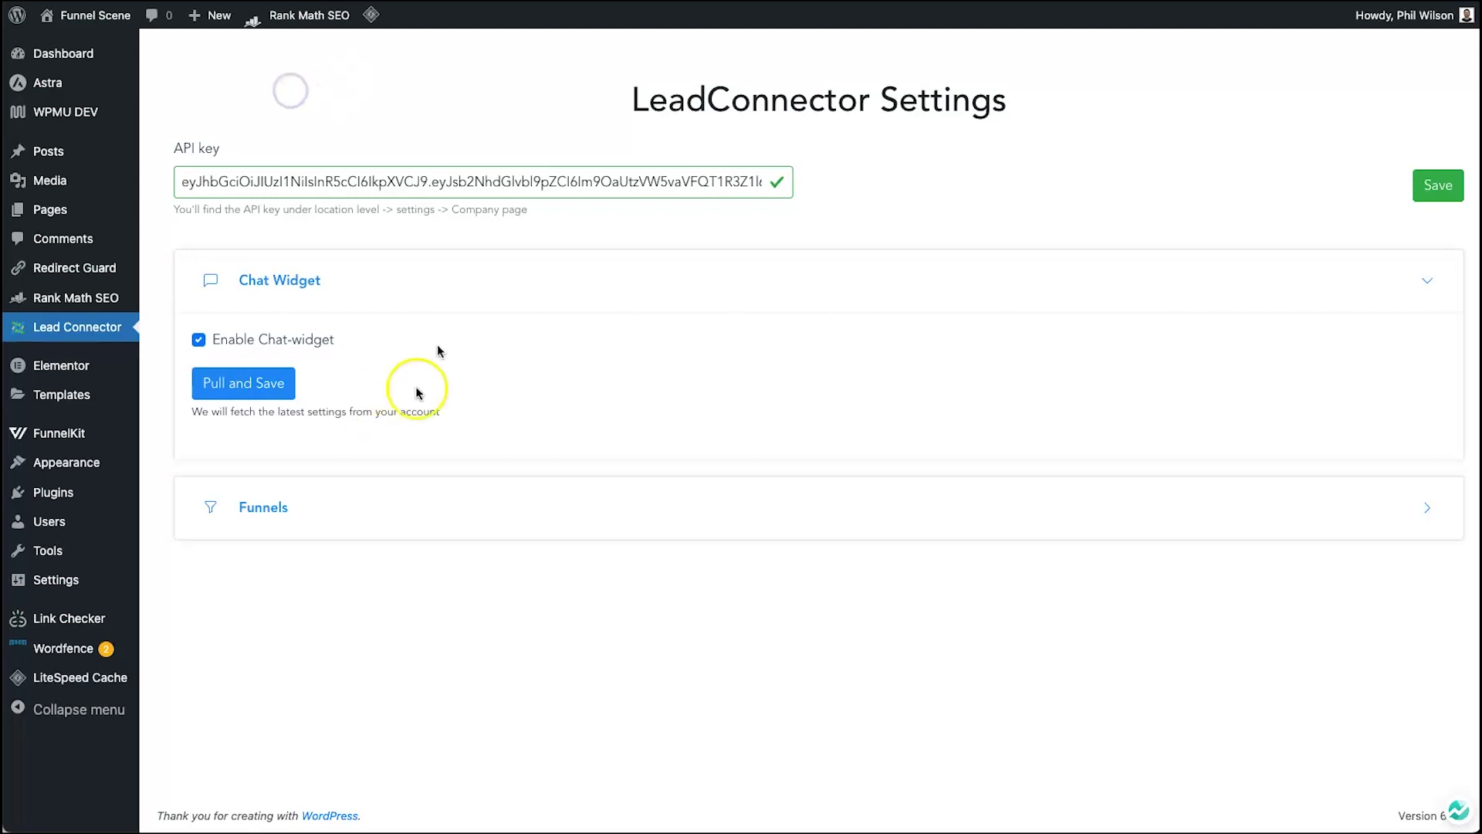
Step: Open Visit Site in a new tab, check the homepage for a chat widget, and return to admin
mouse_move(116, 22)
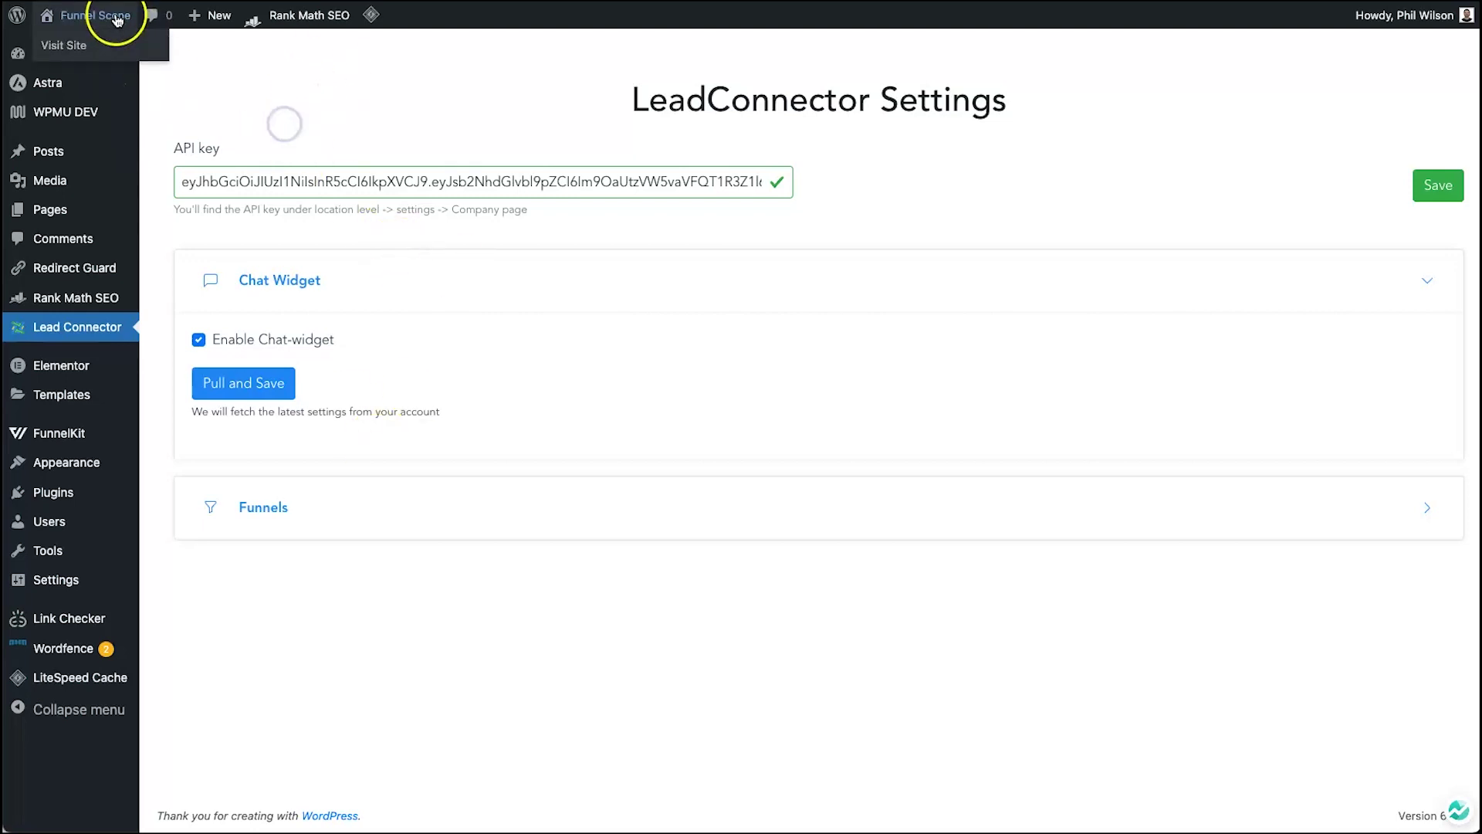
right_click(71, 48)
left_click(85, 54)
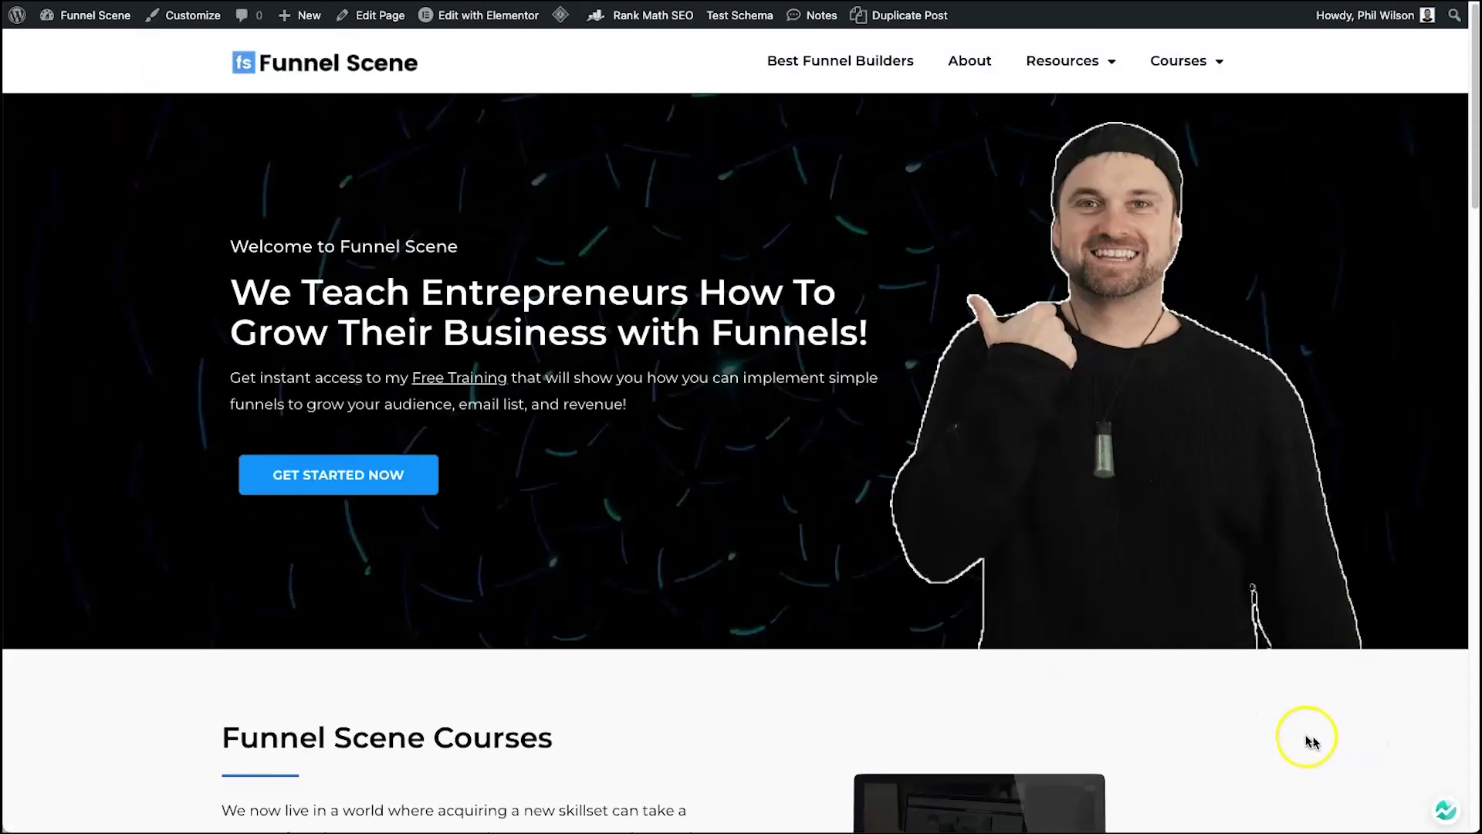
scroll(1217, 695, "down", 10)
scroll(1215, 693, "up", 10)
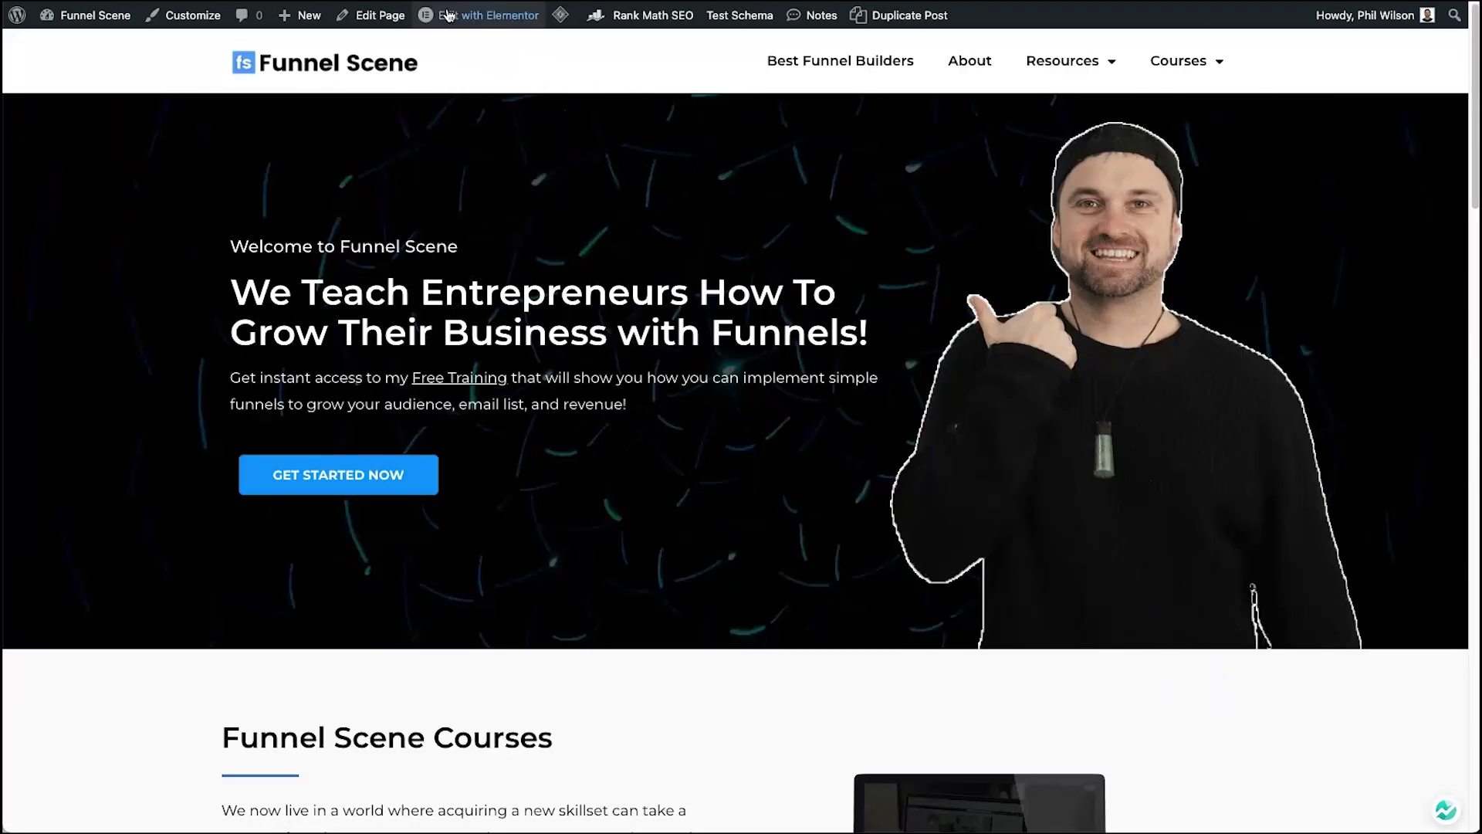
left_click(488, 16)
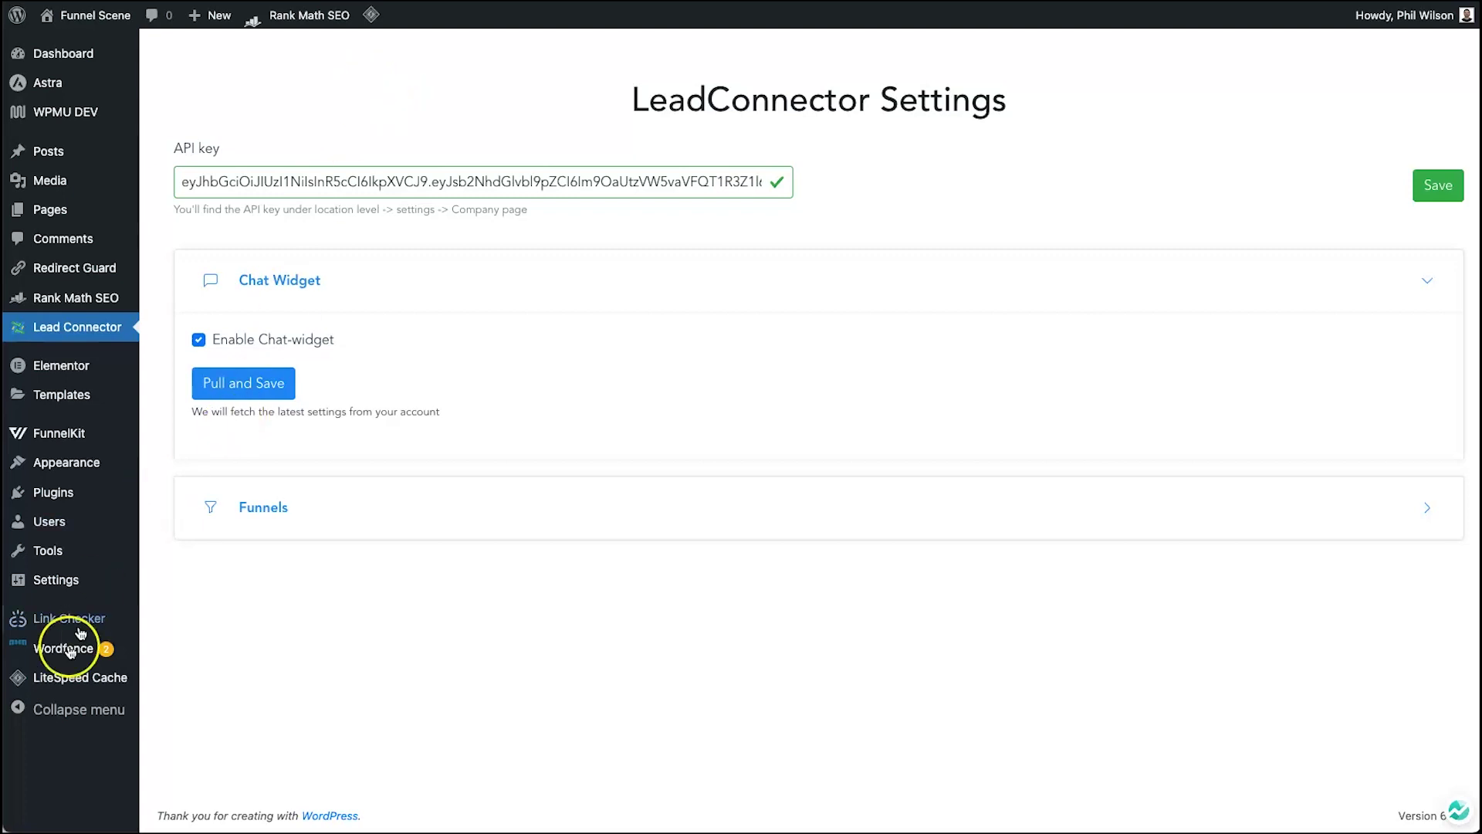
Step: Run Purge All from the LiteSpeed Cache admin-bar menu
mouse_move(68, 677)
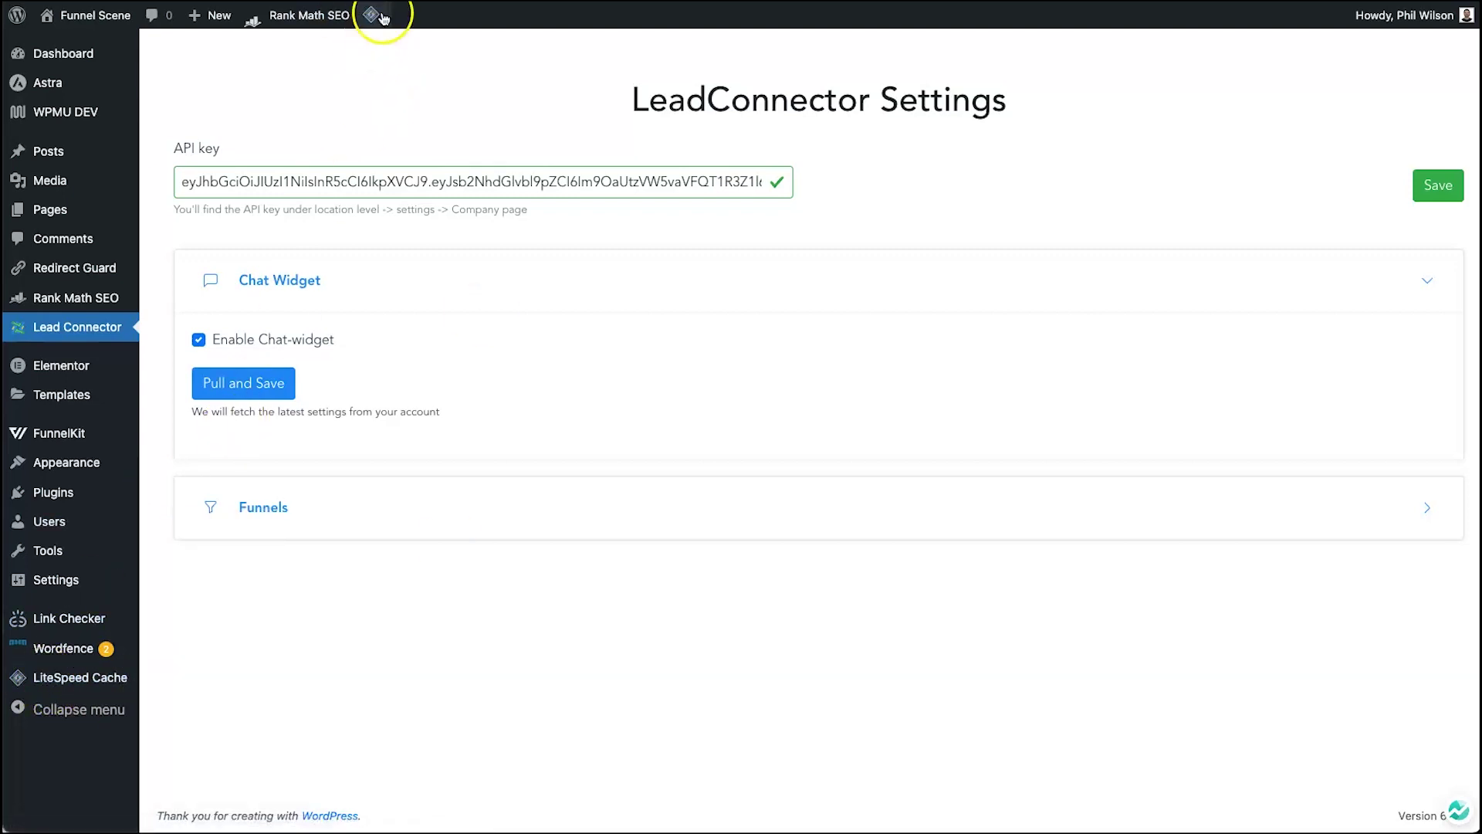
mouse_move(372, 15)
left_click(392, 112)
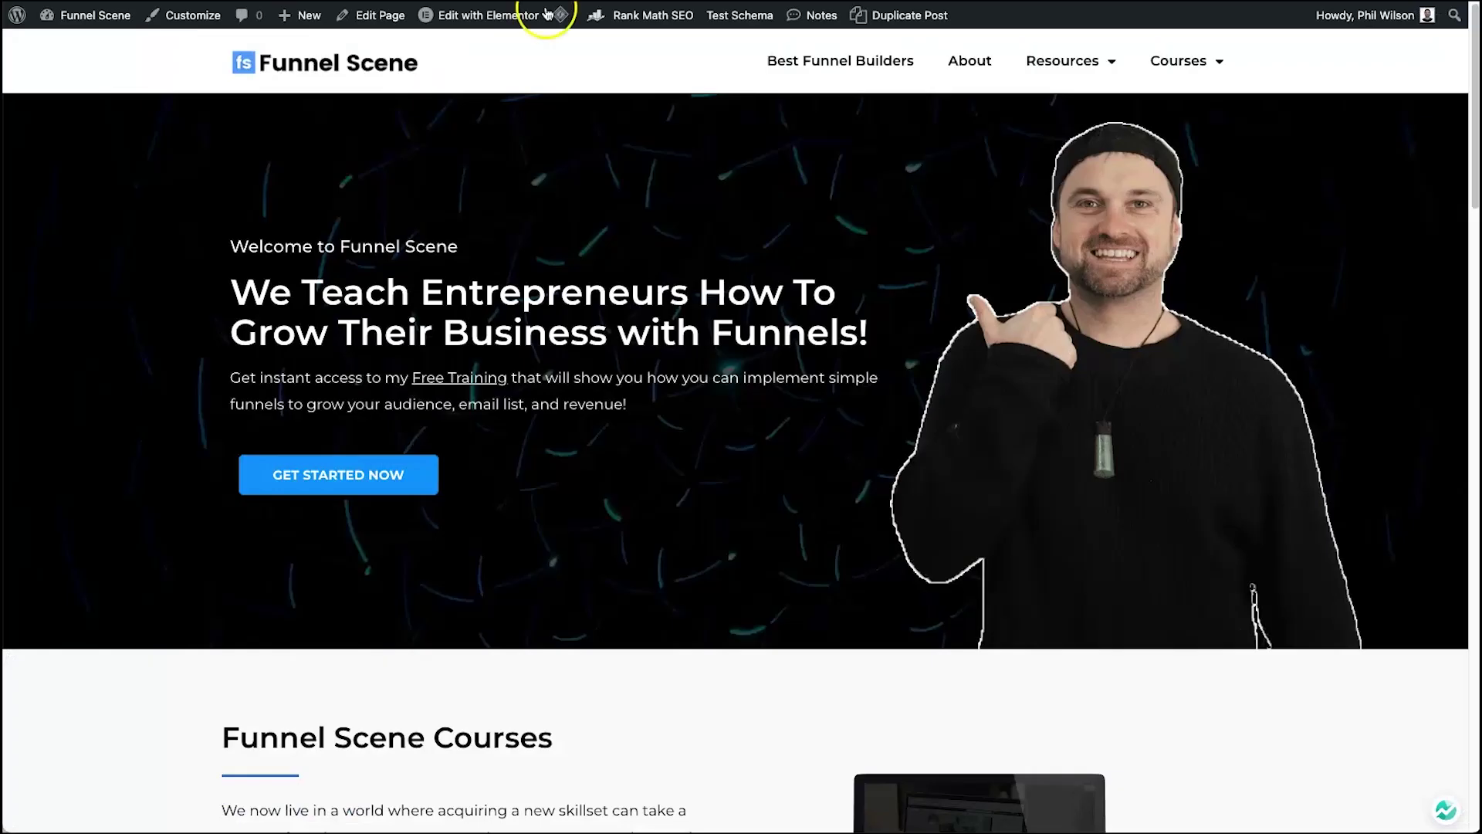
Step: Reload the live homepage and open the LeadConnector chat bubble's 'Drop me a message!' form
right_click(428, 114)
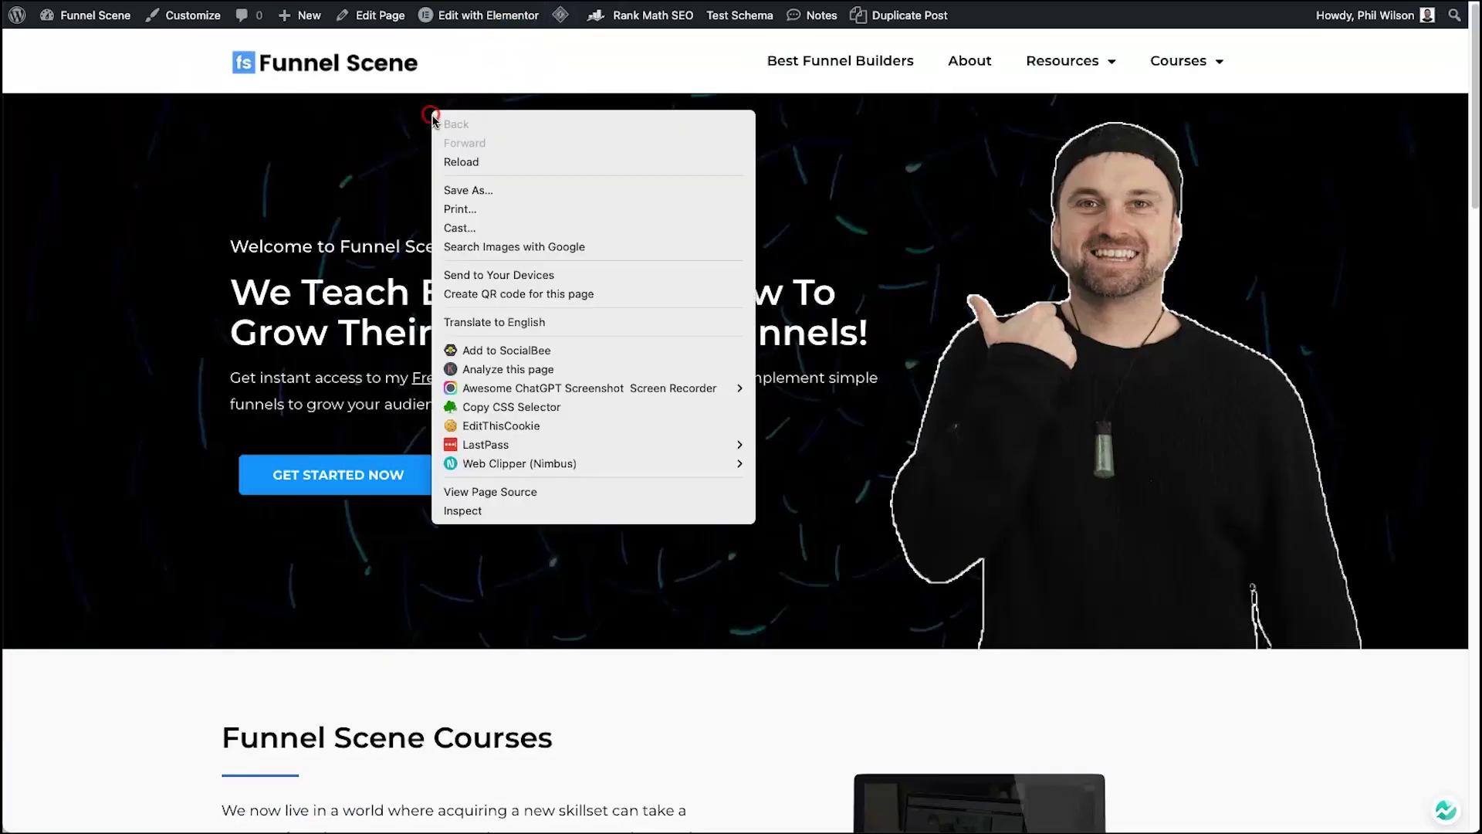
left_click(463, 157)
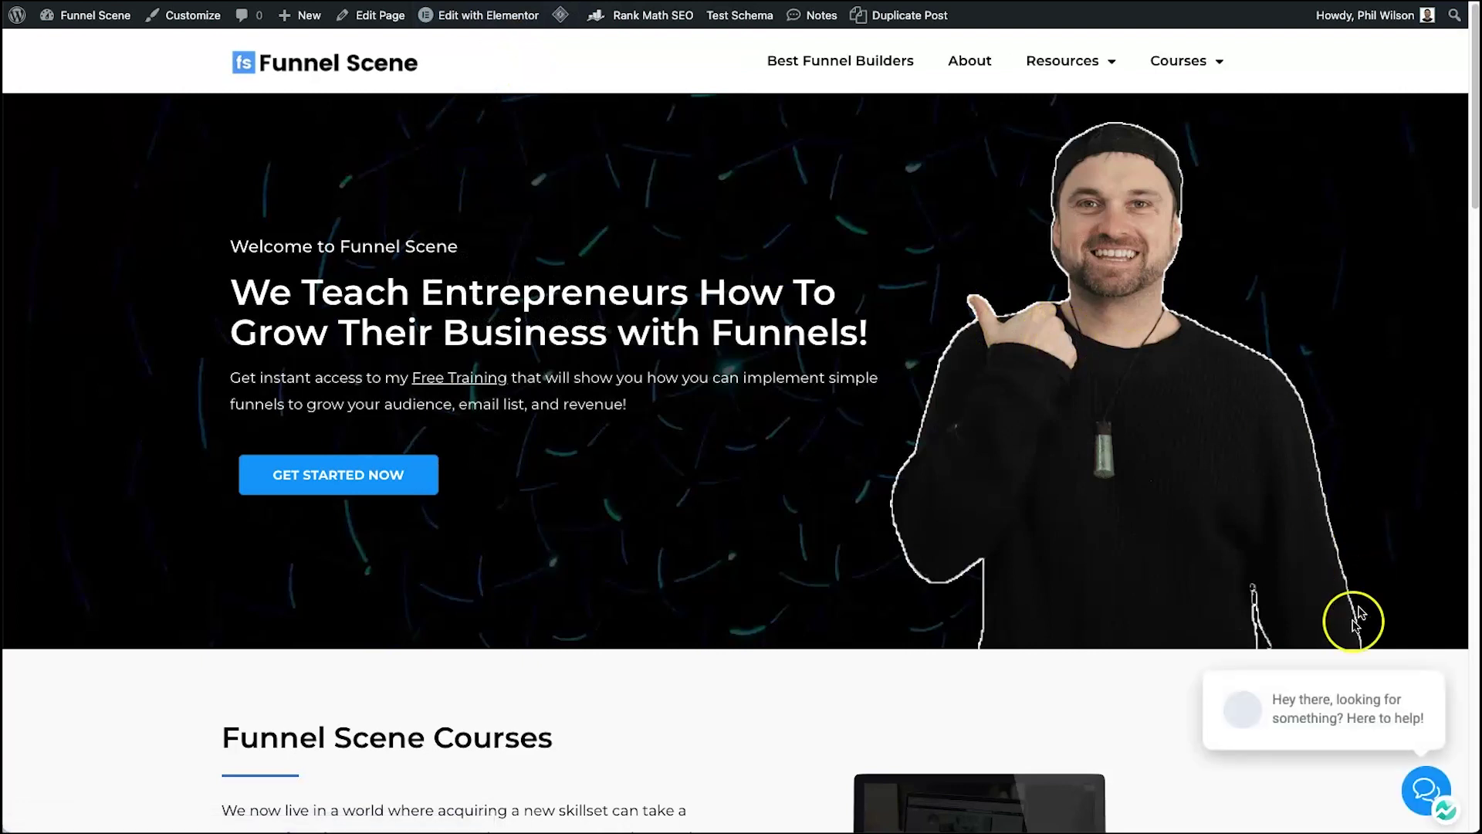
mouse_move(1312, 706)
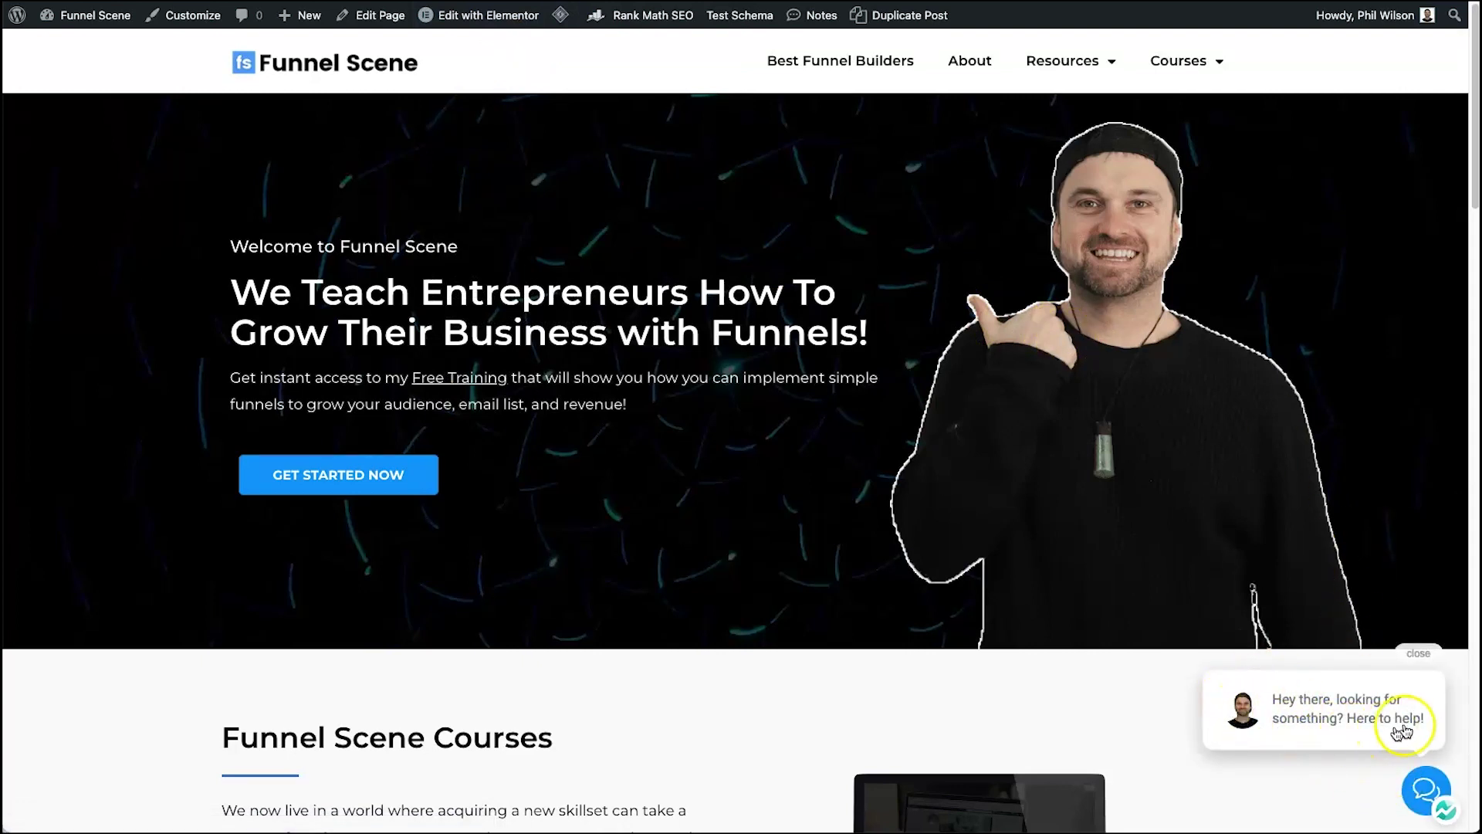
left_click(1425, 789)
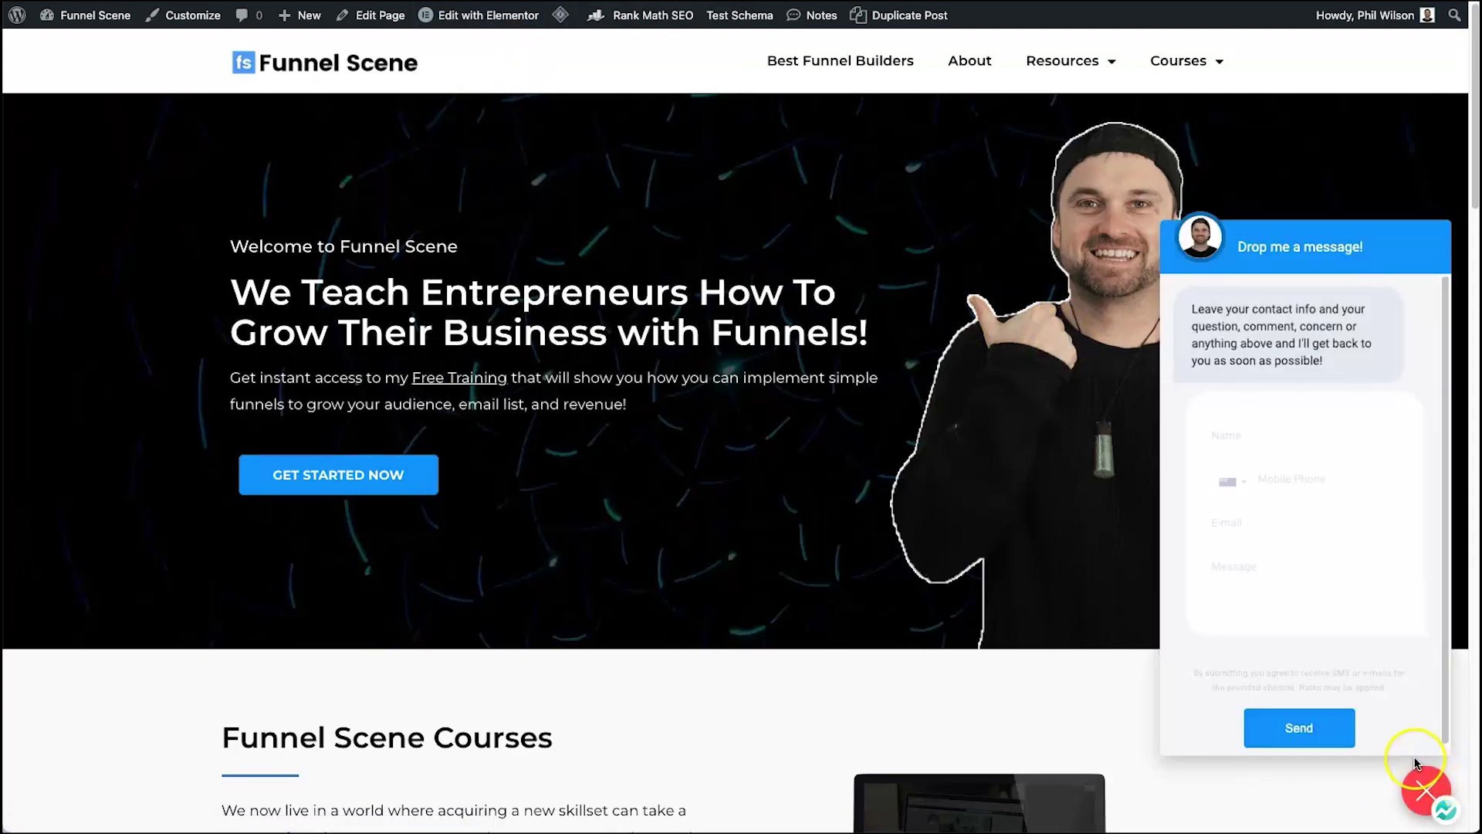